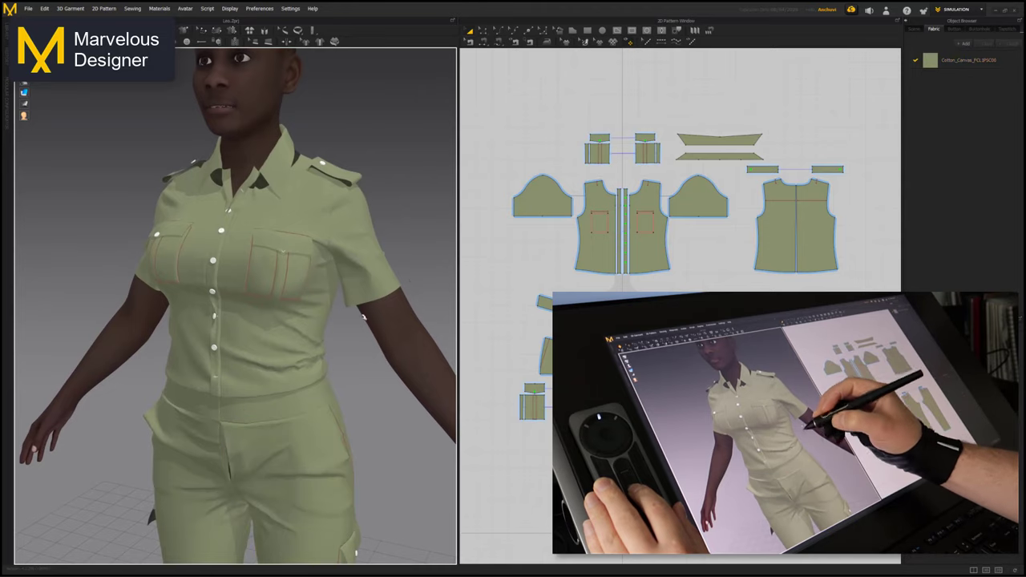
Select the shirt's front panel with the chest pocket and tug it outward near the waist in the running simulation
click(332, 365)
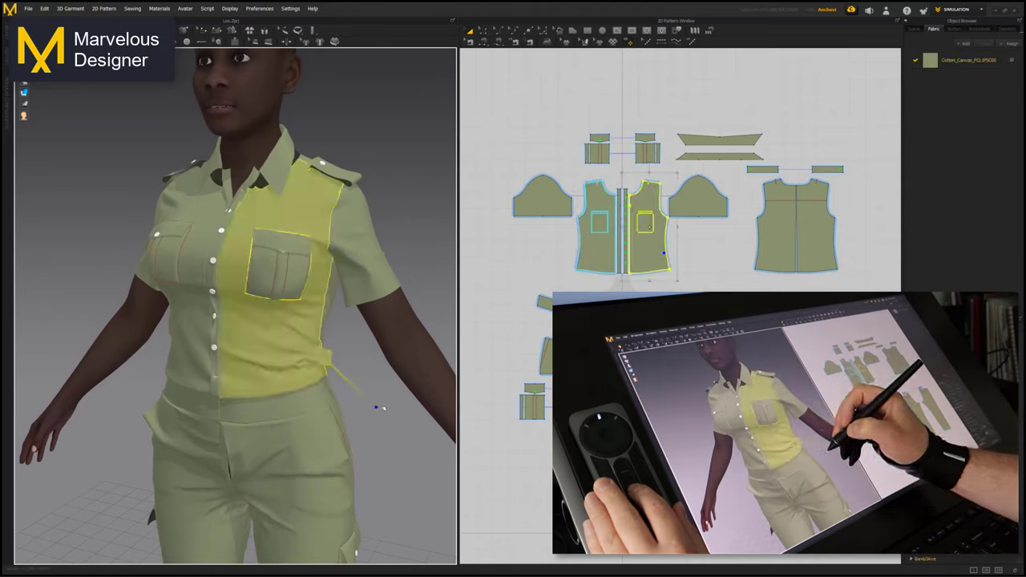
drag(382, 408, 398, 421)
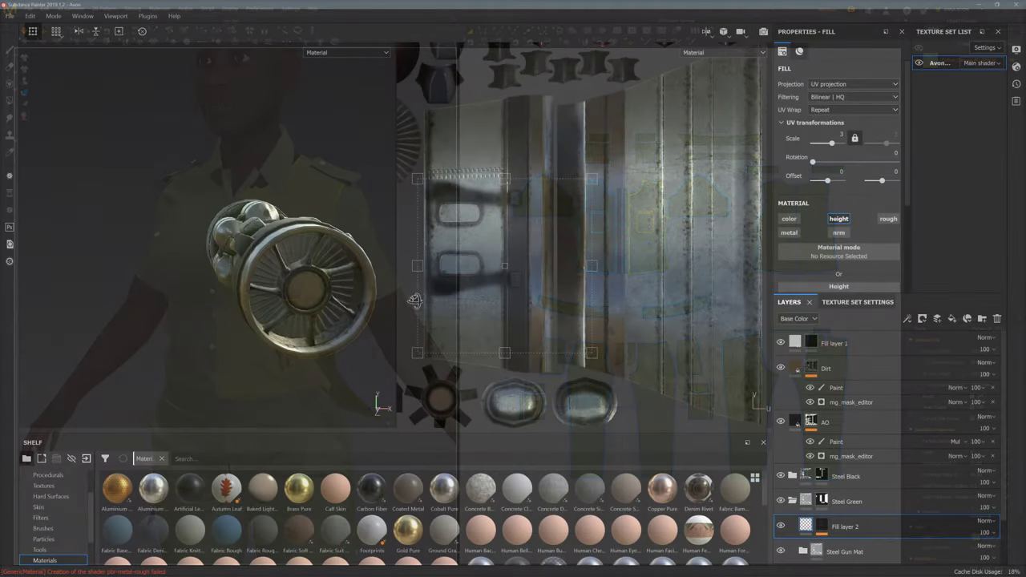
Examine the textured engine model from several angles in Substance Painter while rotating the environment lighting
mouse_move(160, 319)
alt+mouse_down()
mouse_move(237, 319)
mouse_move(320, 296)
mouse_move(341, 313)
mouse_move(325, 320)
mouse_move(350, 320)
alt+mouse_up()
click(336, 318)
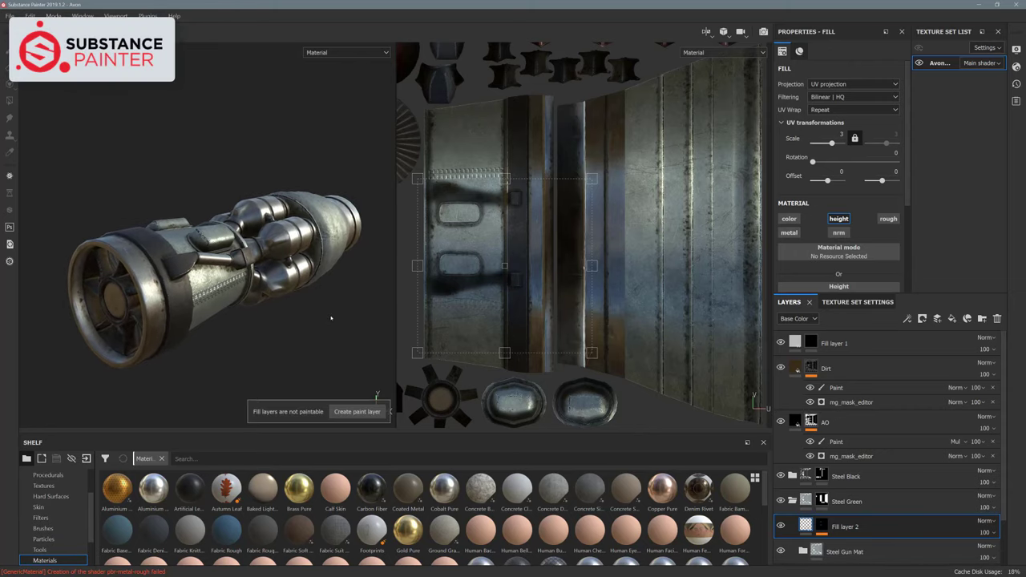
key(ctrl)
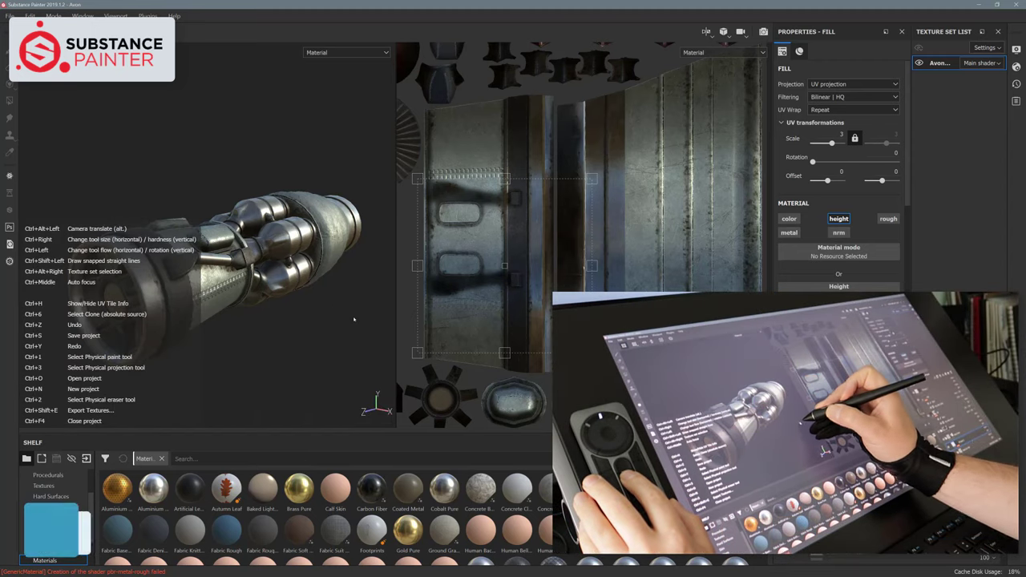
alt+drag(309, 323, 320, 305)
mouse_move(319, 305)
shift+right_down()
mouse_move(247, 327)
mouse_move(383, 326)
shift+right_up()
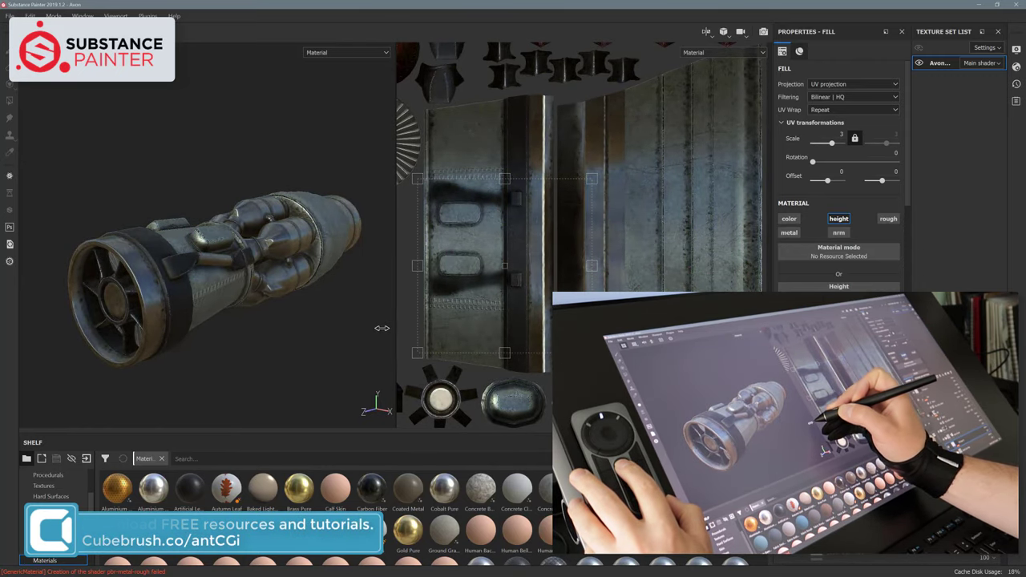
click(337, 325)
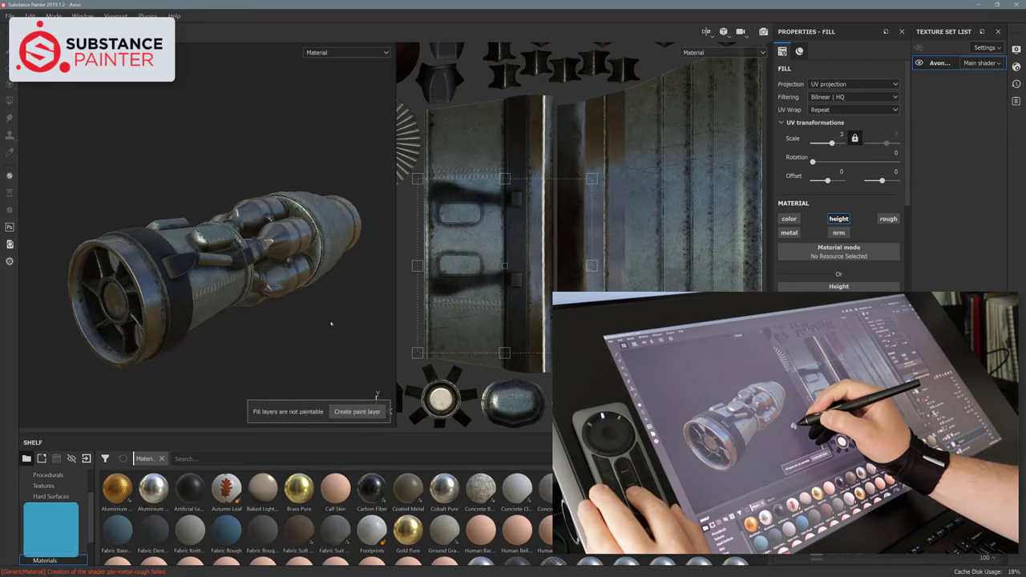
alt+drag(330, 323, 625, 314)
alt+drag(465, 330, 327, 339)
key(shift)
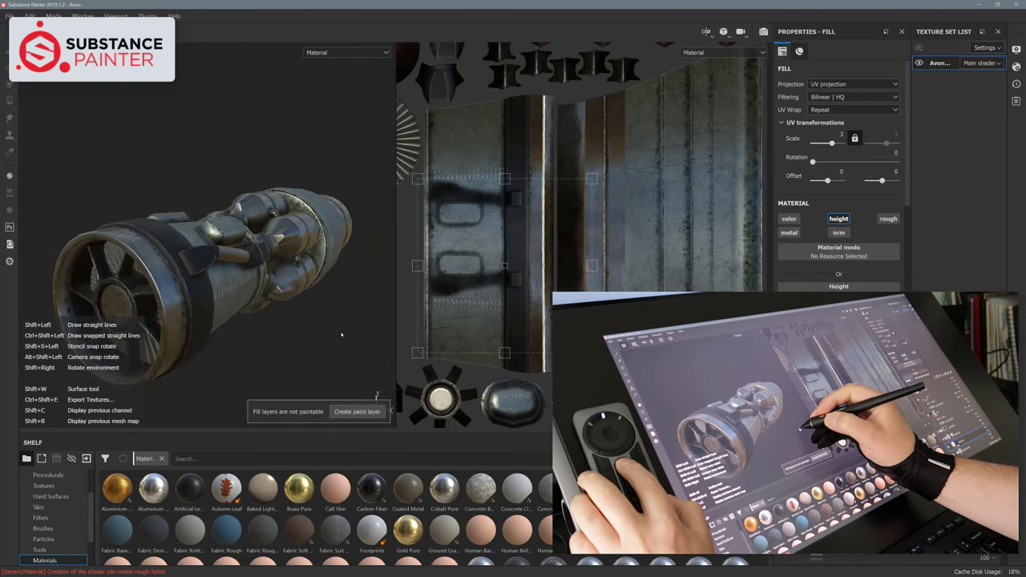
key(shift)
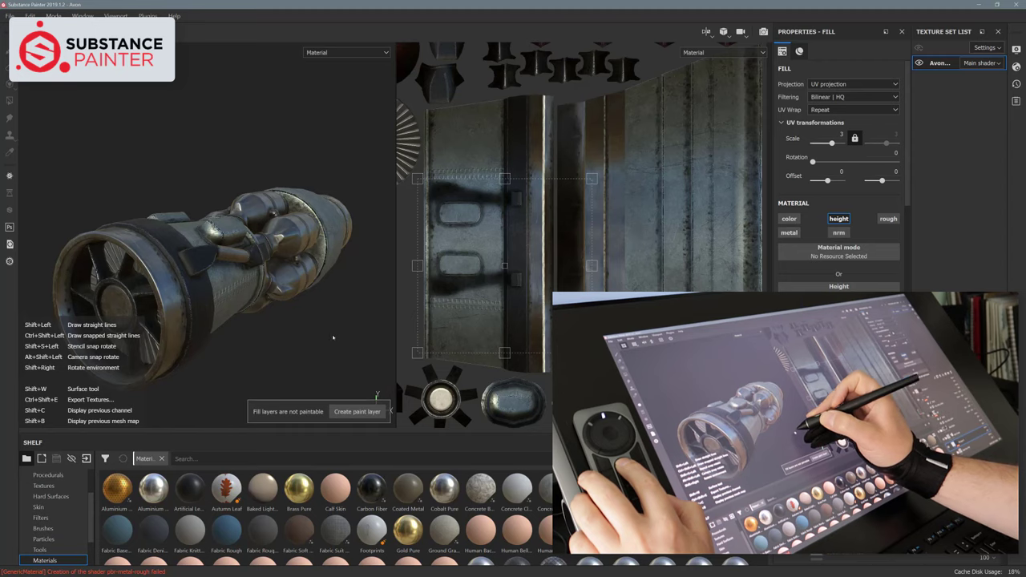
shift+right_drag(333, 338, 364, 334)
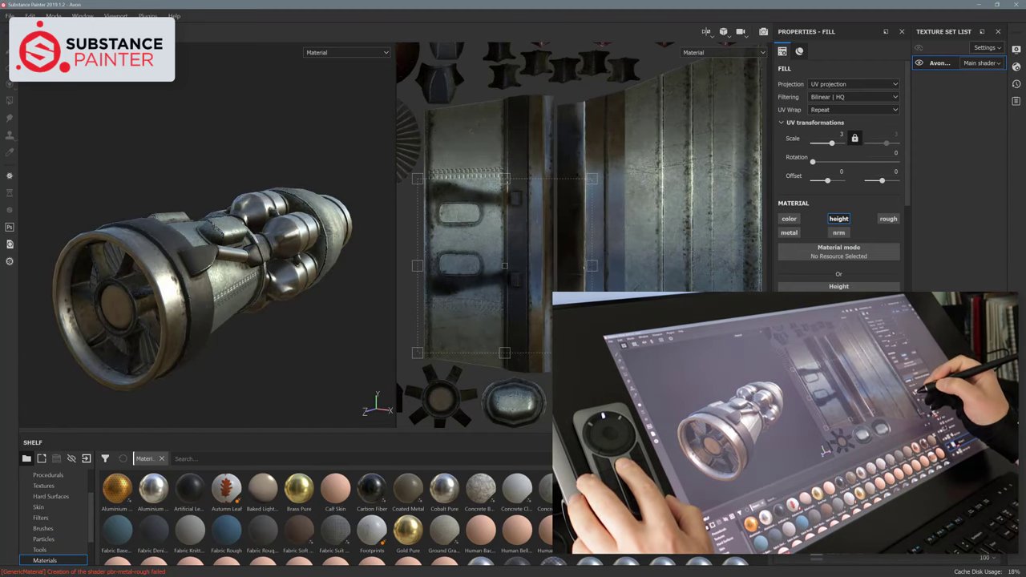
Hide the engine's material layers one after another down to Steel Base and view the bare model from several sides
click(784, 457)
click(785, 478)
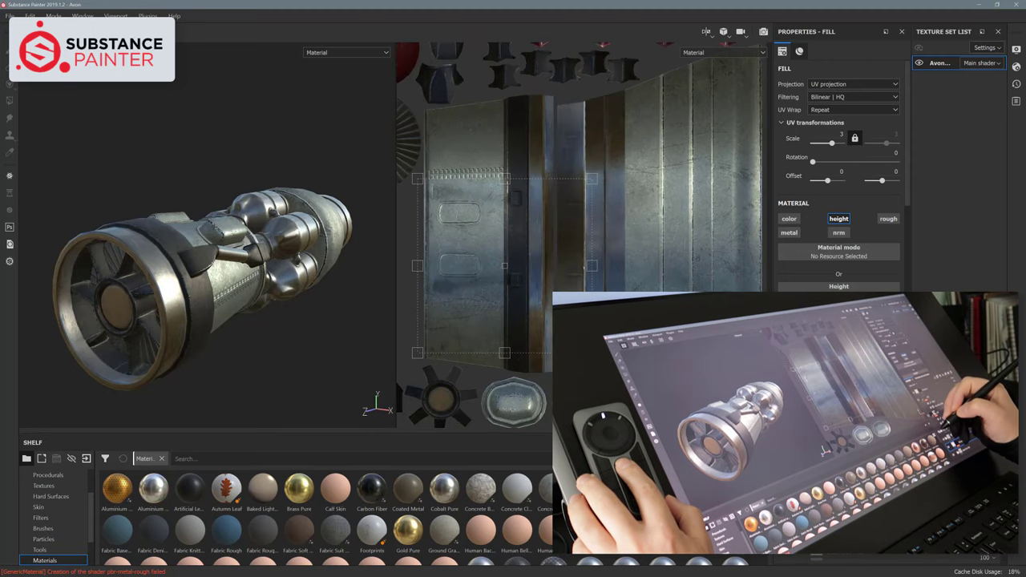
click(784, 499)
click(784, 520)
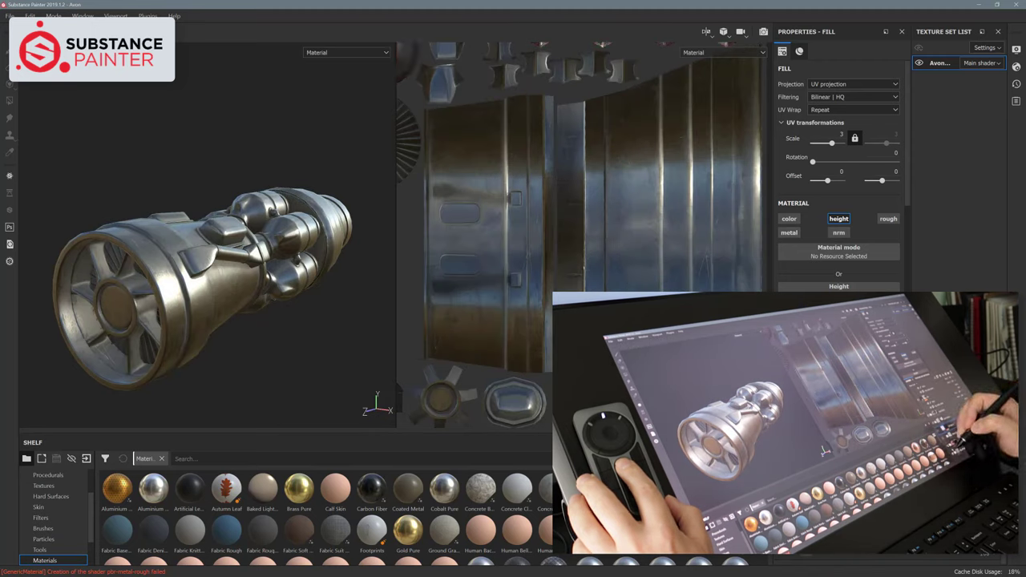
click(785, 537)
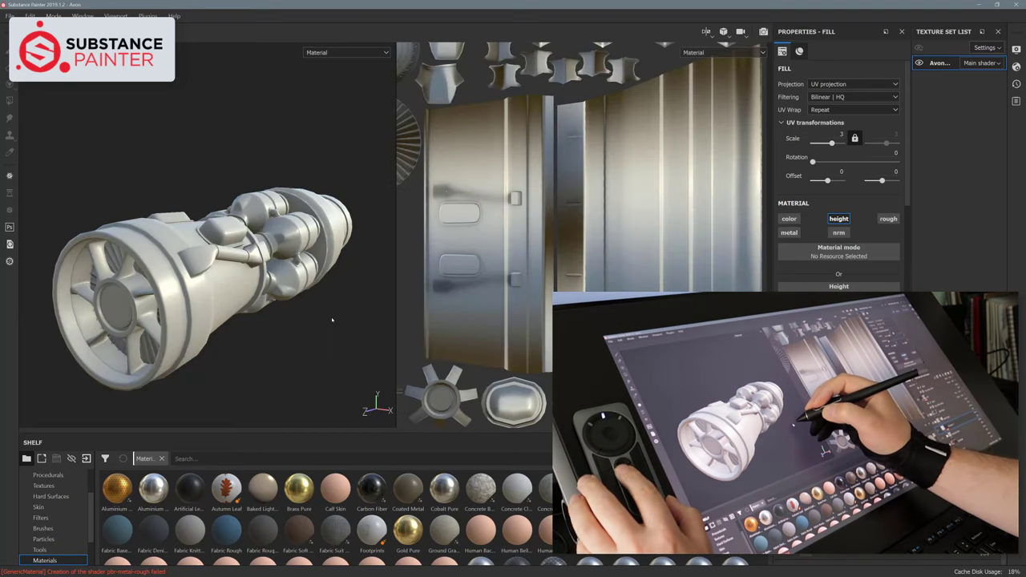
alt+drag(354, 323, 361, 398)
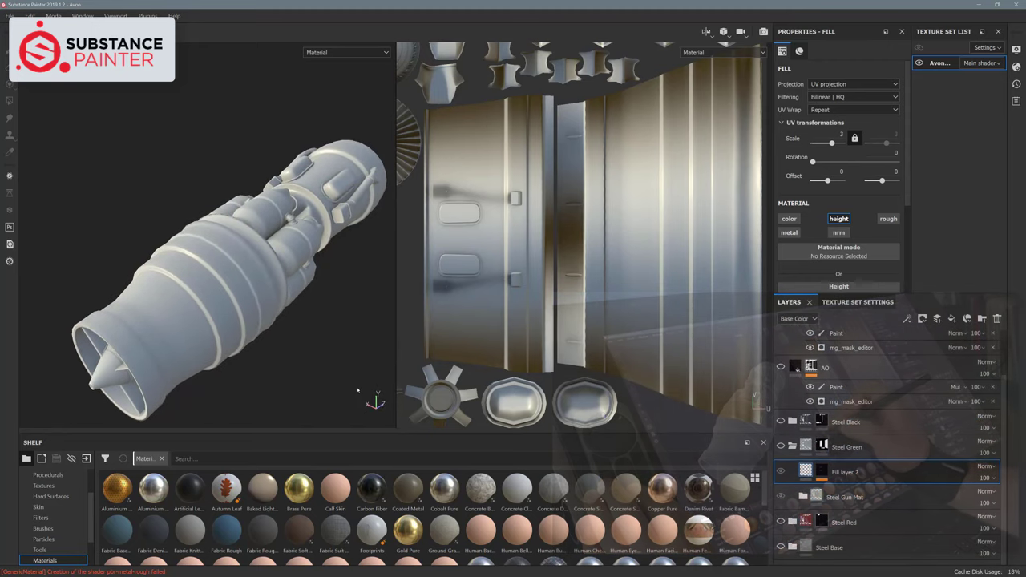
alt+right_drag(361, 399, 344, 365)
alt+drag(344, 365, 334, 345)
alt+drag(334, 346, 328, 339)
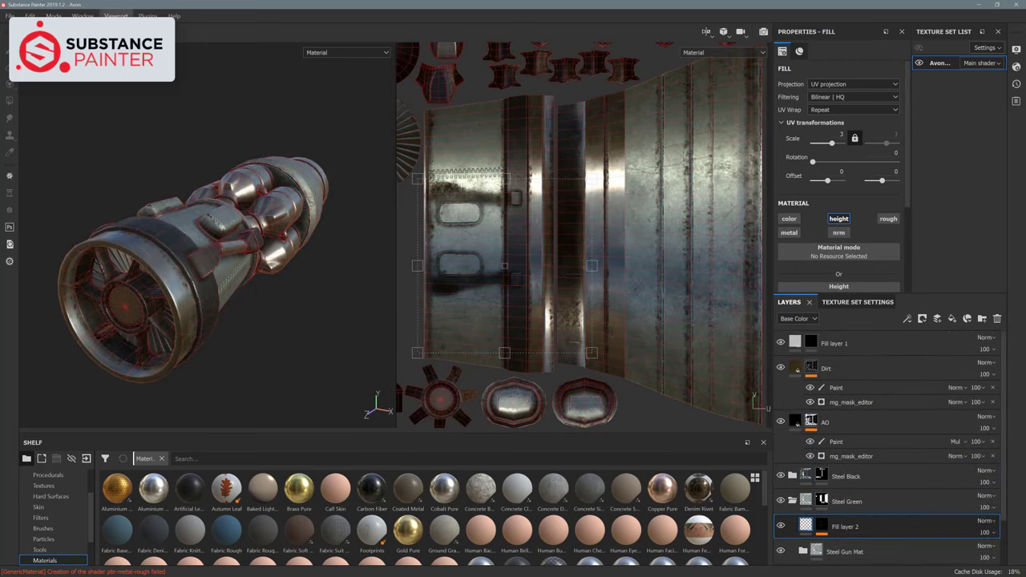
Switch to Iray rendering, view the engine from another angle and rotate the environment around it
click(116, 15)
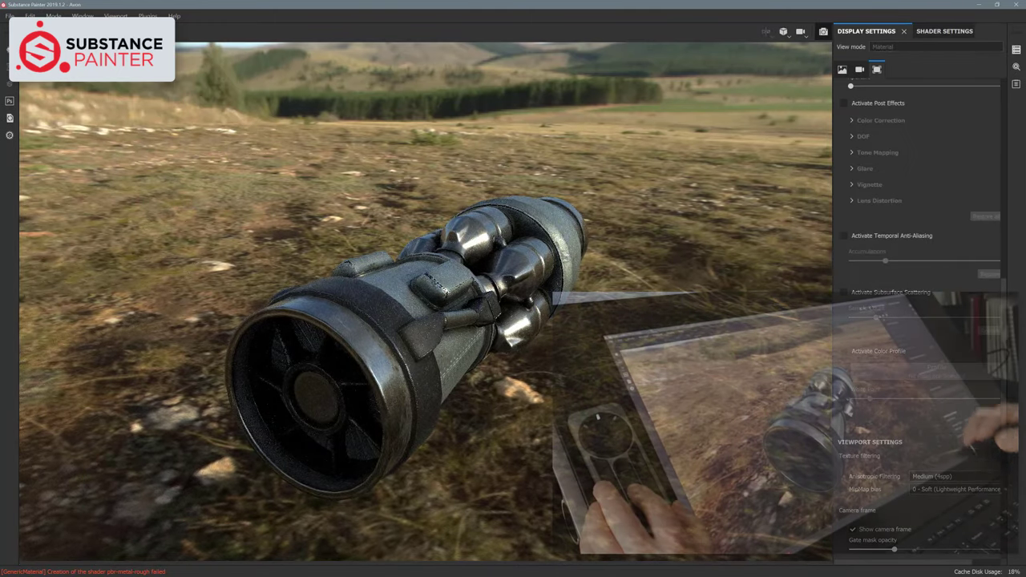
alt+drag(641, 353, 641, 297)
alt+drag(786, 277, 696, 295)
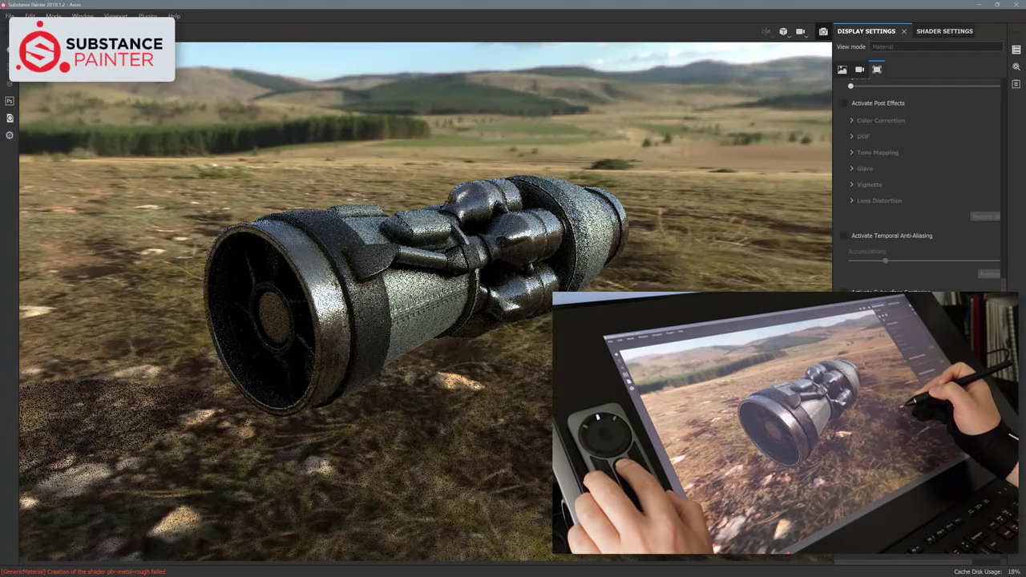
shift+right_drag(708, 308, 579, 382)
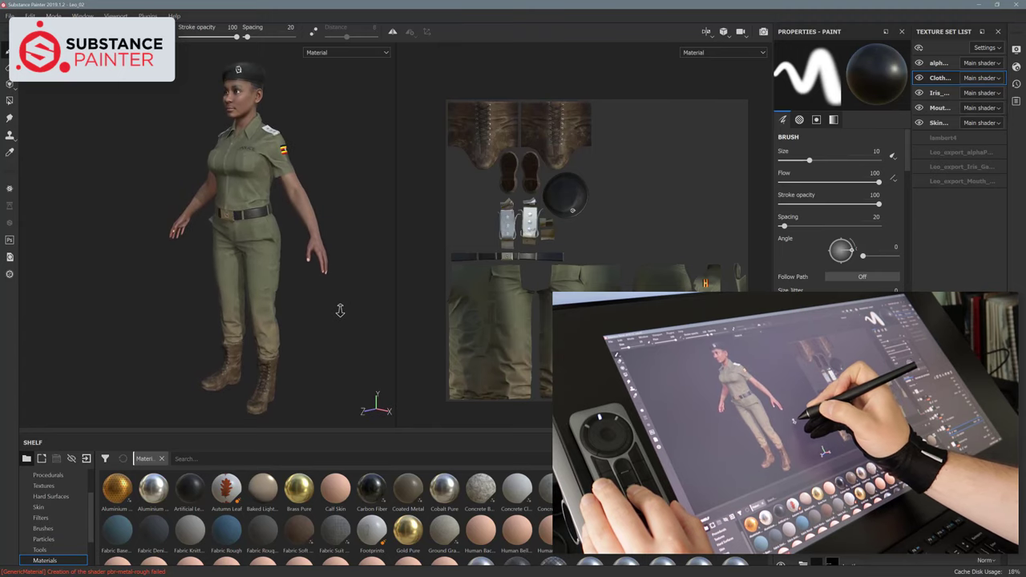
Examine the textured police officer character from several angles and distances, rotating the environment lighting
shift+right_drag(325, 314, 425, 297)
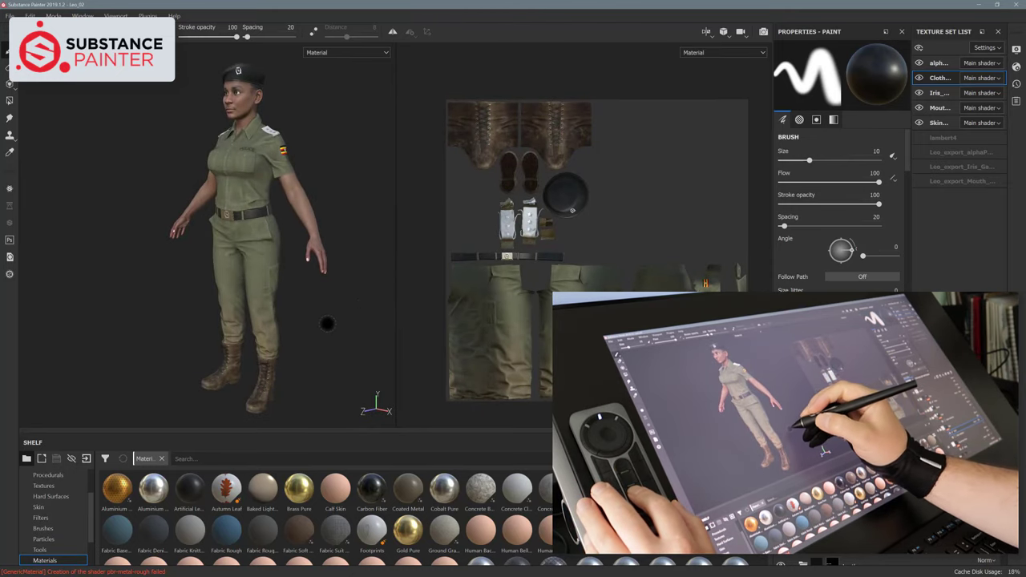
alt+drag(309, 328, 337, 308)
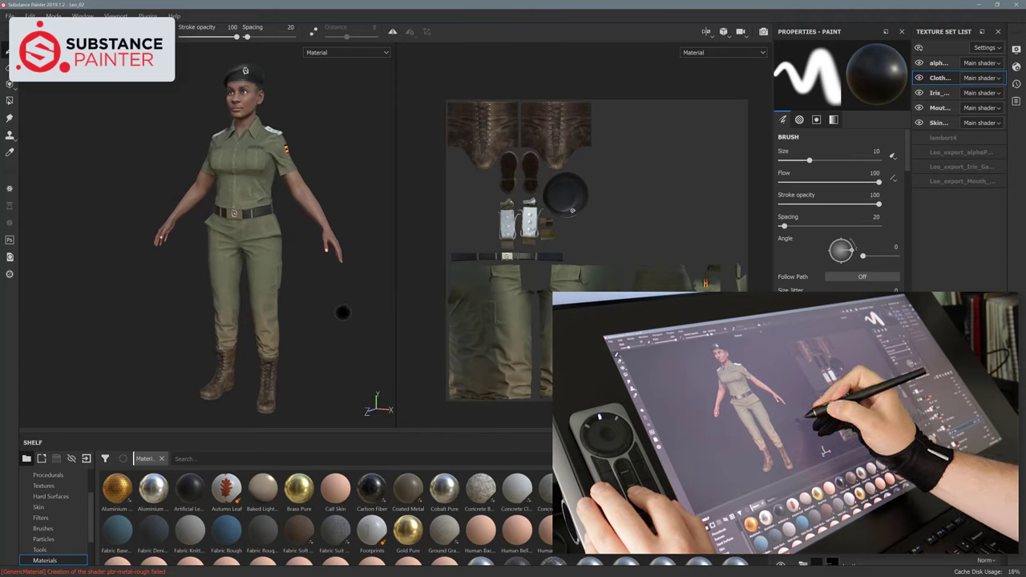
alt+right_drag(351, 313, 337, 311)
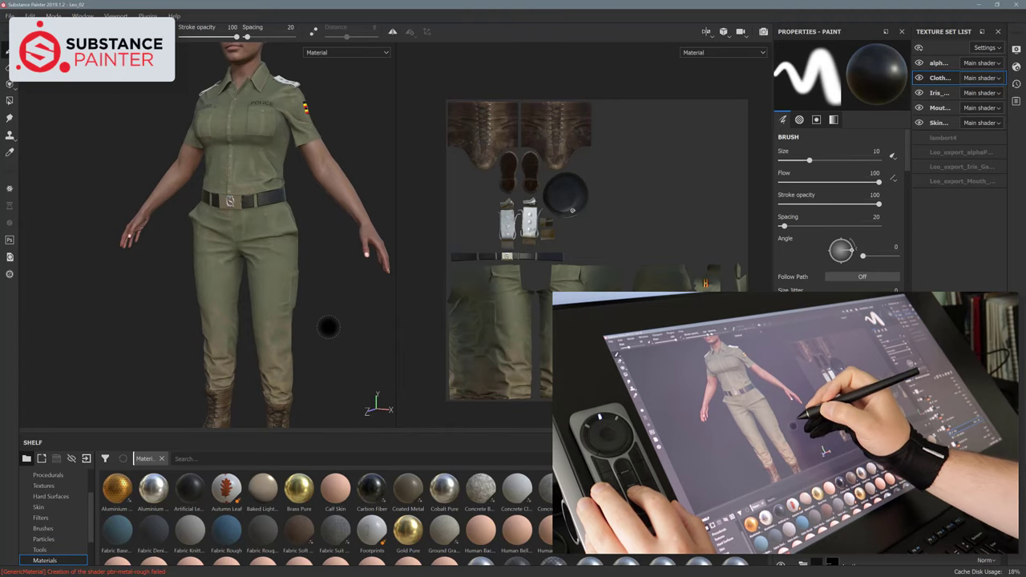
key(alt)
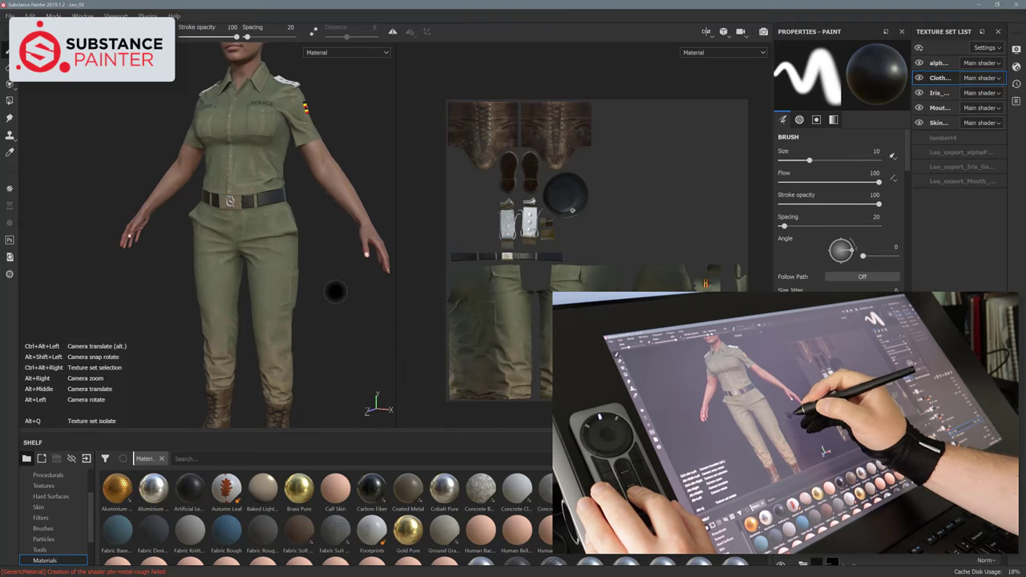
mouse_move(330, 308)
alt+mouse_down()
mouse_move(325, 320)
mouse_move(336, 301)
alt+mouse_up()
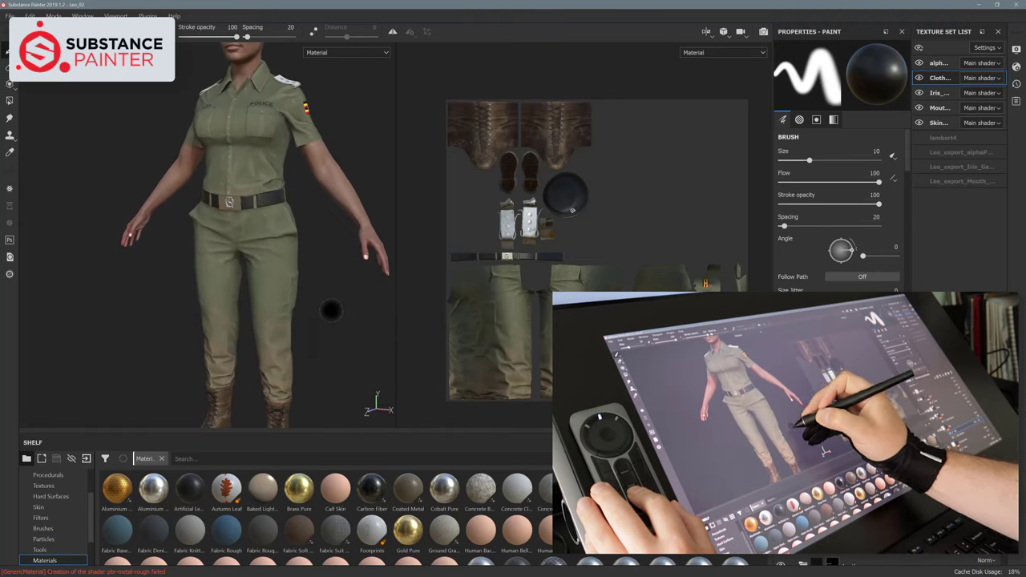
alt+drag(362, 133, 360, 166)
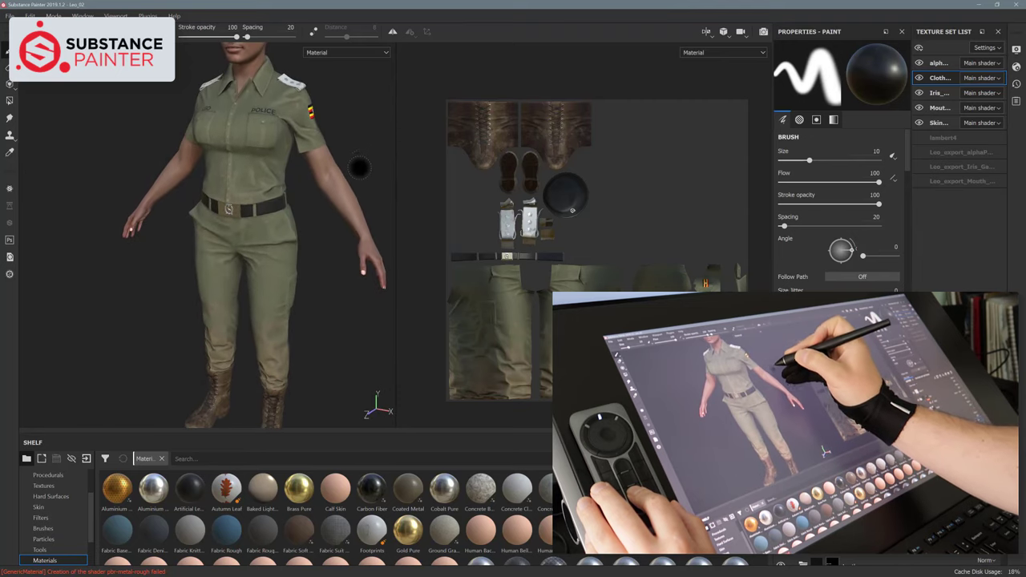
alt+right_drag(360, 167, 350, 184)
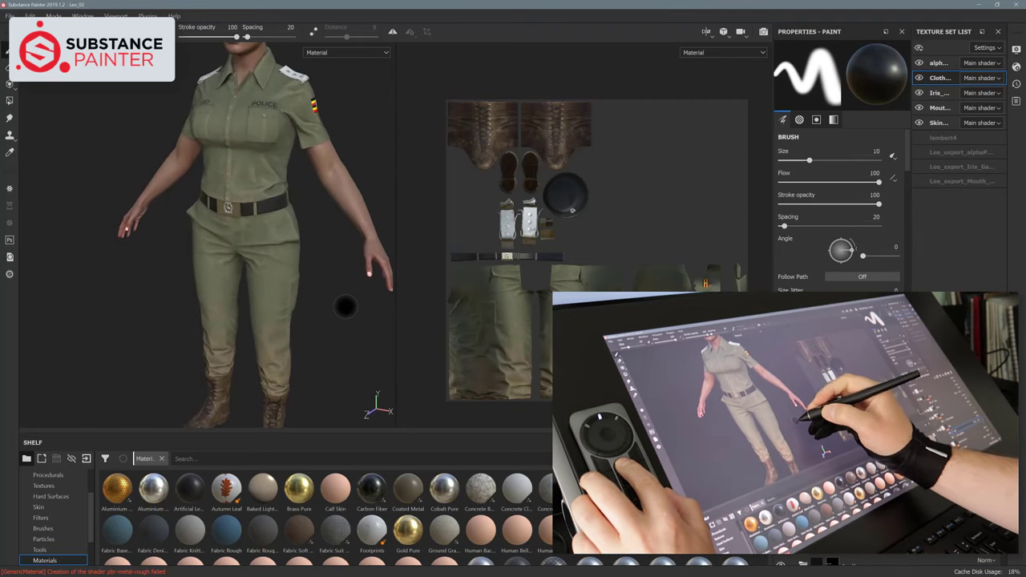
key(alt)
key(shift)
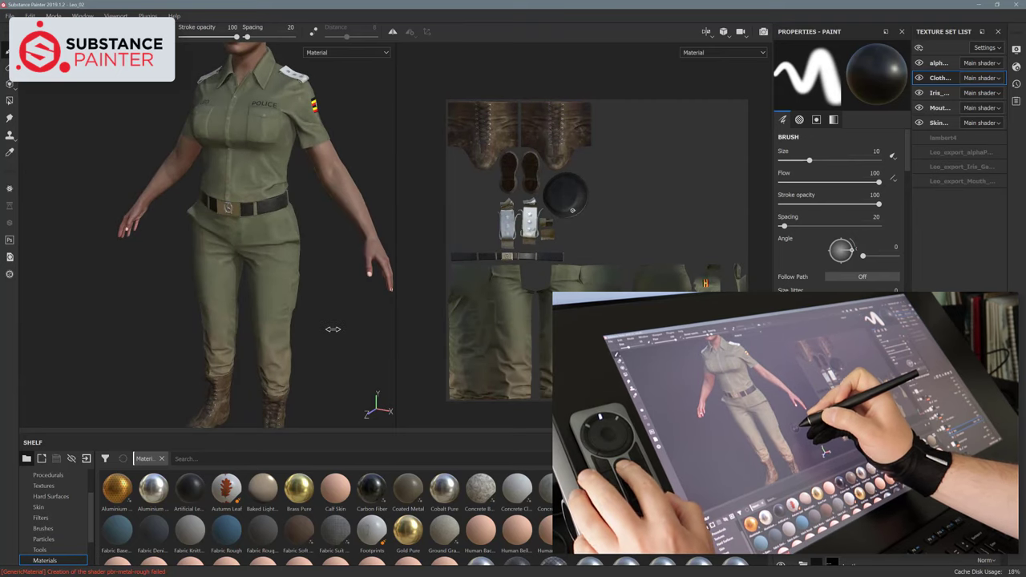
mouse_move(366, 161)
alt+mouse_down()
mouse_move(348, 156)
mouse_move(359, 143)
alt+mouse_up()
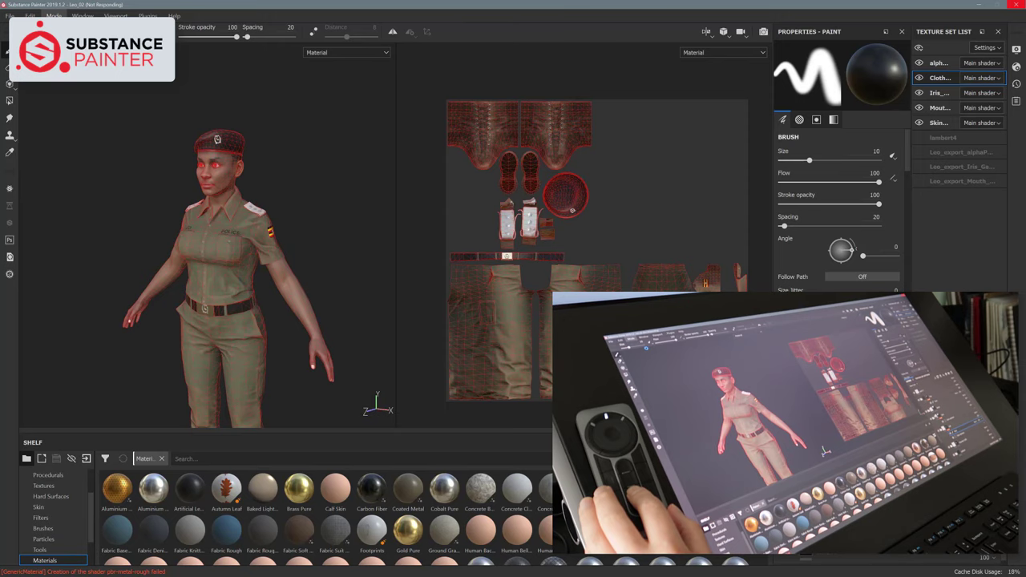
Render the police officer in Iray, view her under a rotated environment, and return to painting mode
key(F10)
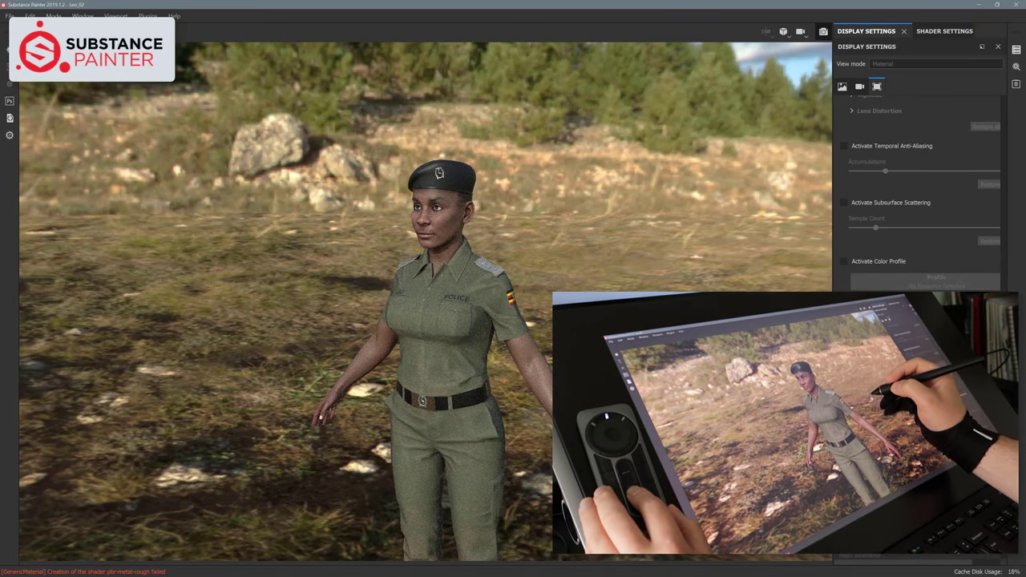
alt+drag(618, 290, 680, 317)
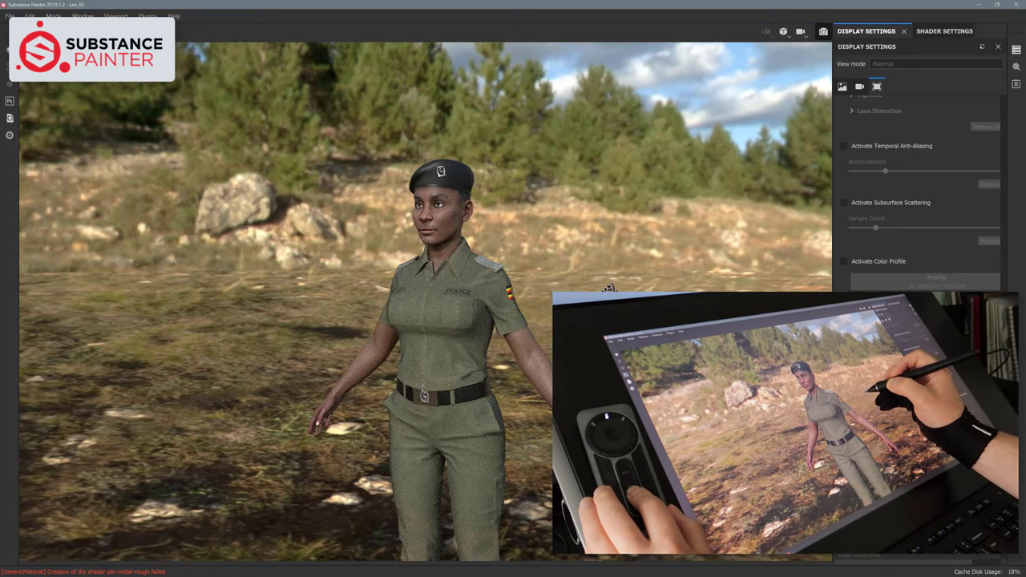
alt+drag(610, 287, 598, 304)
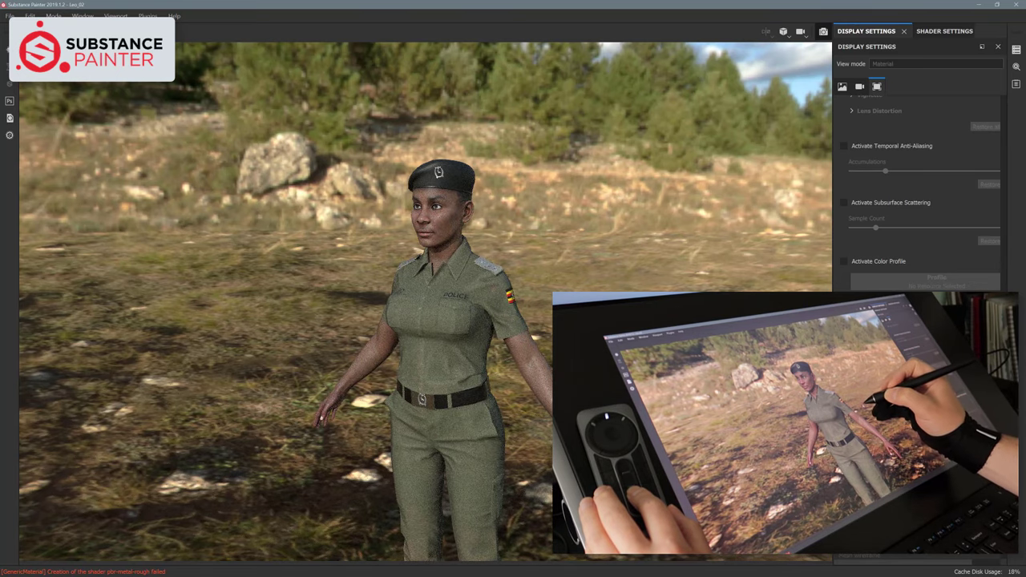
alt+drag(538, 324, 534, 301)
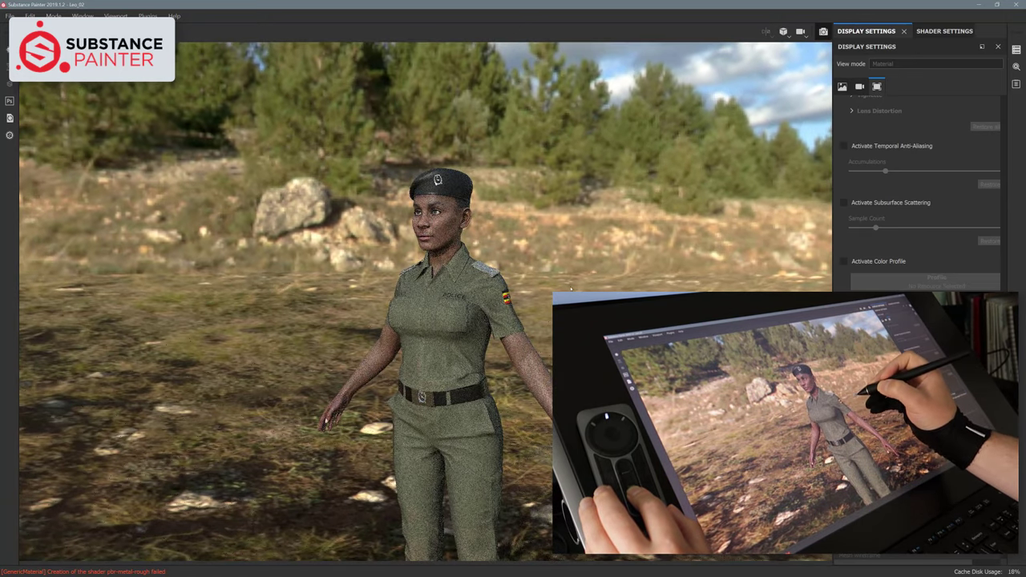
alt+drag(566, 293, 561, 311)
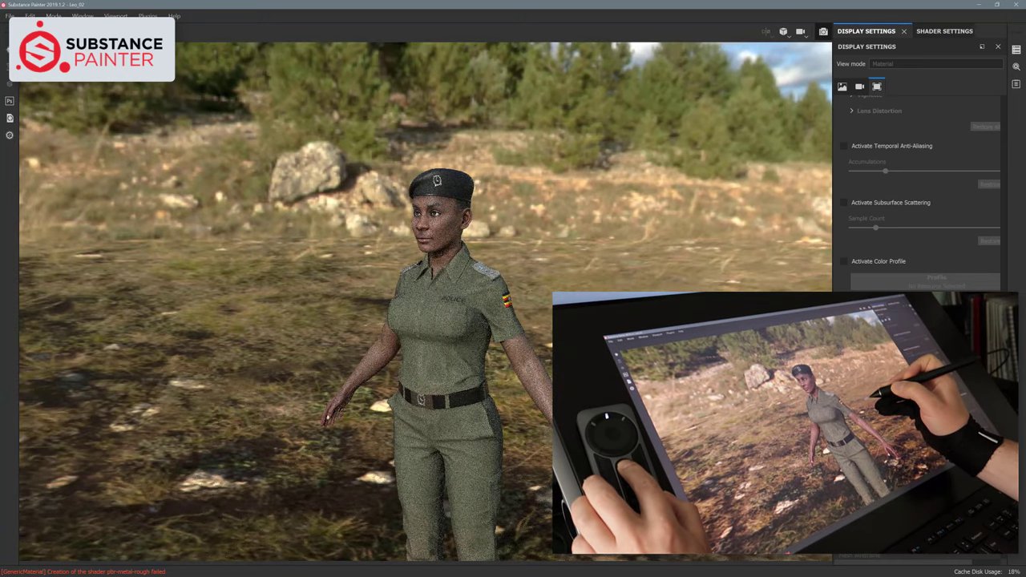
shift+right_drag(574, 294, 708, 268)
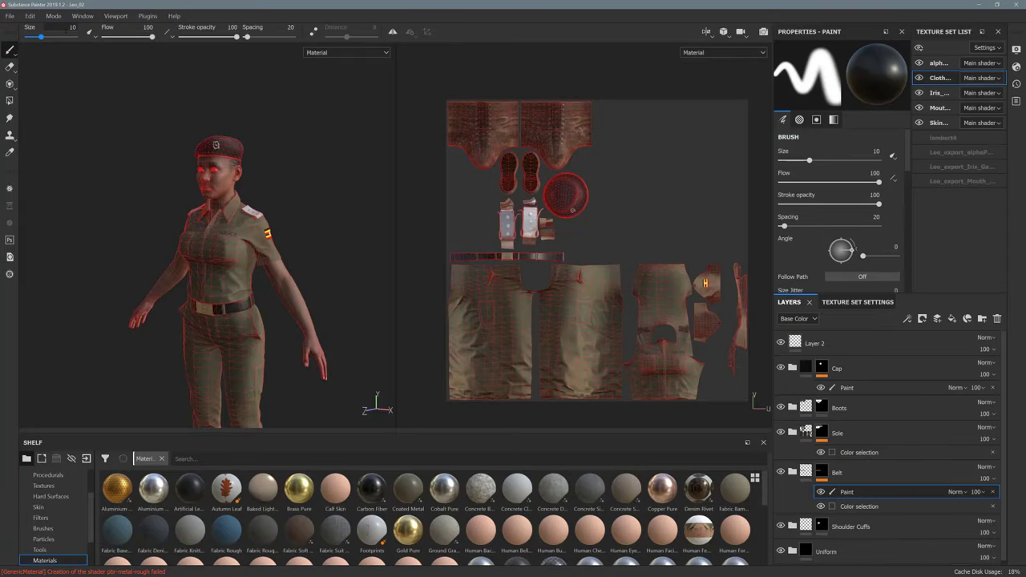
mouse_move(342, 251)
alt+mouse_down()
mouse_move(332, 248)
mouse_move(355, 251)
alt+mouse_up()
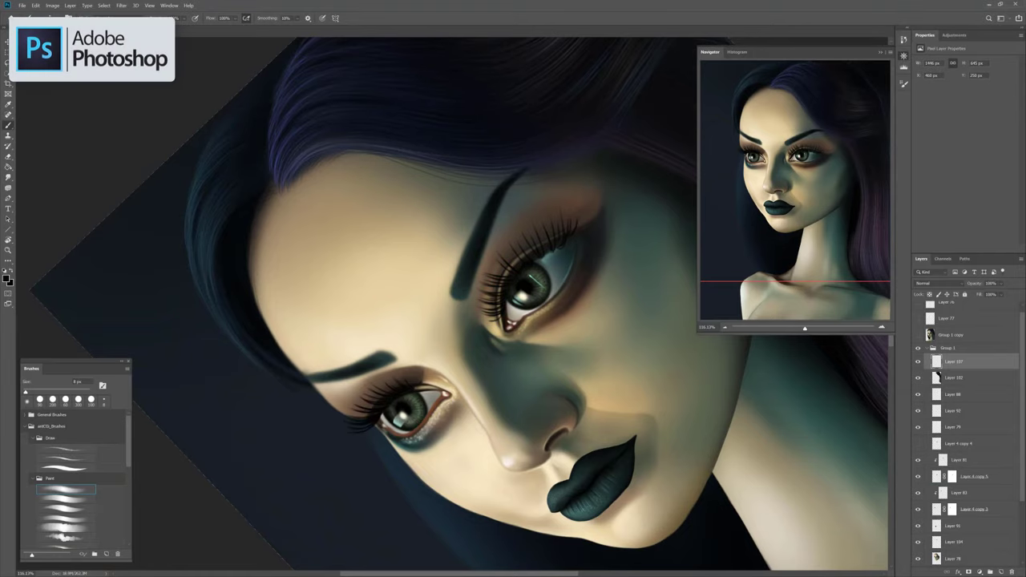
Switch to Photoshop, bring up the brush settings for the portrait painting and hide them again
click(903, 84)
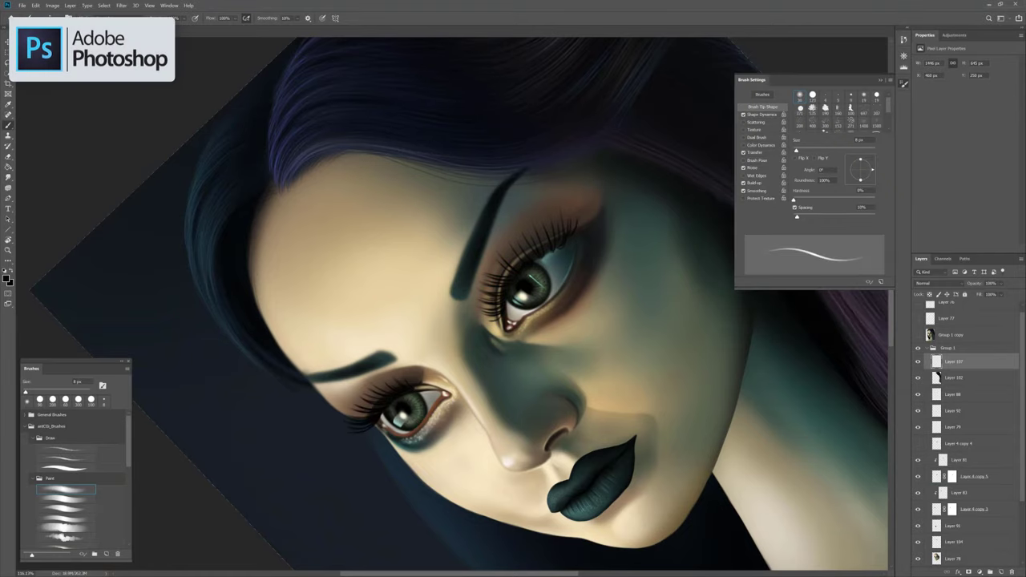
key(F5)
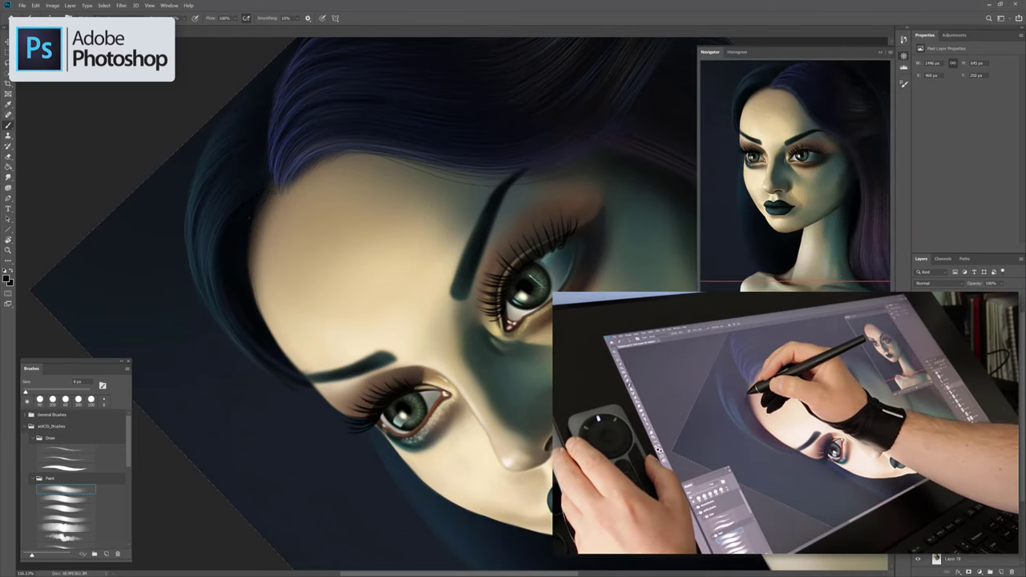
Paint fine strands into the dark purple hair at the crown of the portrait's head
scroll(321, 337, down, 4)
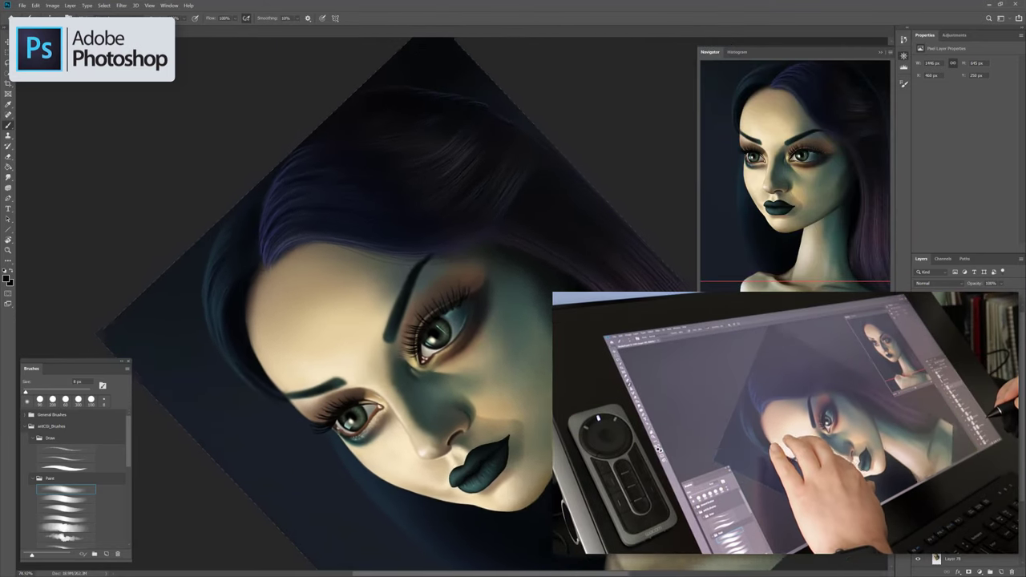
scroll(377, 344, up, 2)
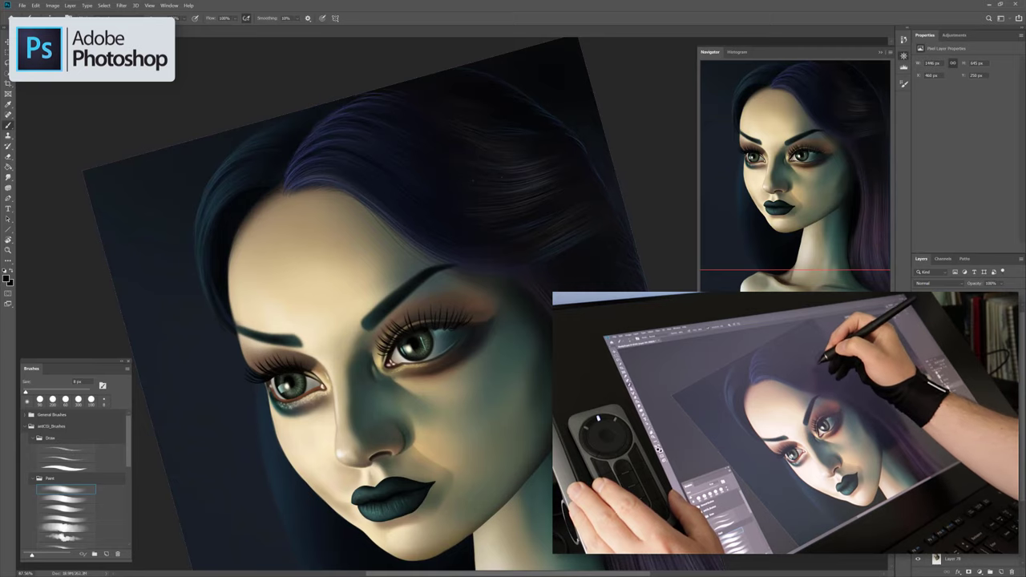
drag(367, 132, 407, 147)
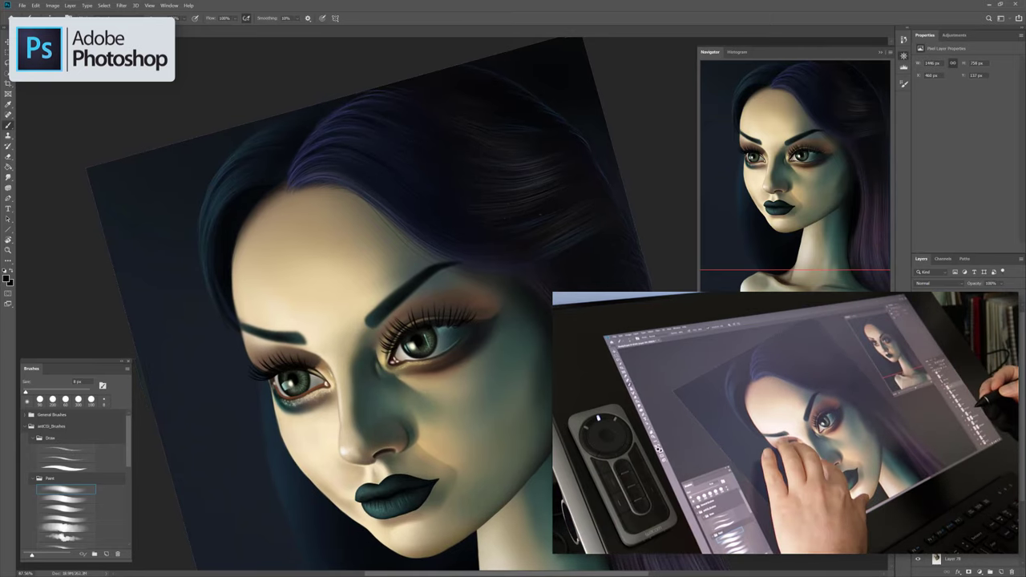
drag(376, 401, 401, 272)
Try a larger brush tip and return the brush to its fine size
key(bracketright)
key(bracketright)
key(bracketright)
key(bracketright)
key(bracketright)
key(bracketright)
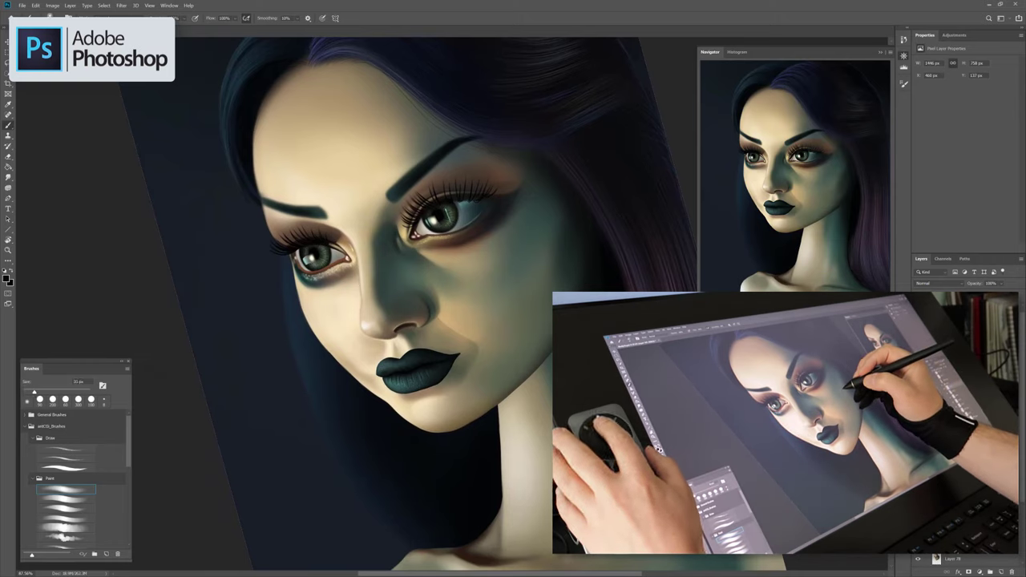
key(bracketleft)
key(bracketleft)
key(bracketleft)
key(bracketleft)
key(bracketleft)
key(bracketleft)
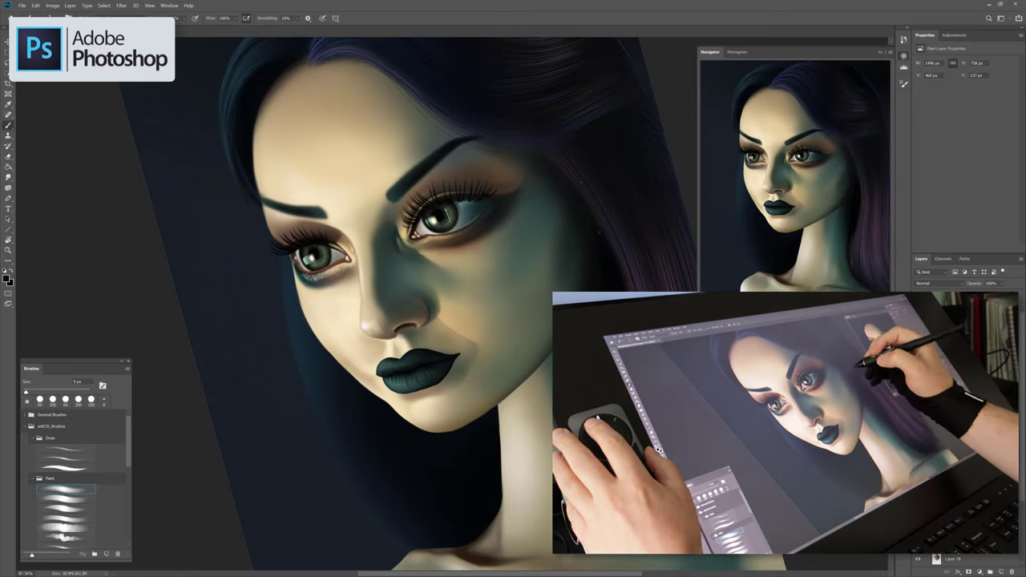
Paint long fine strands in the purple hair running down beside the face and neck
mouse_move(477, 113)
mouse_down()
mouse_move(549, 142)
mouse_move(579, 168)
mouse_move(622, 239)
mouse_up()
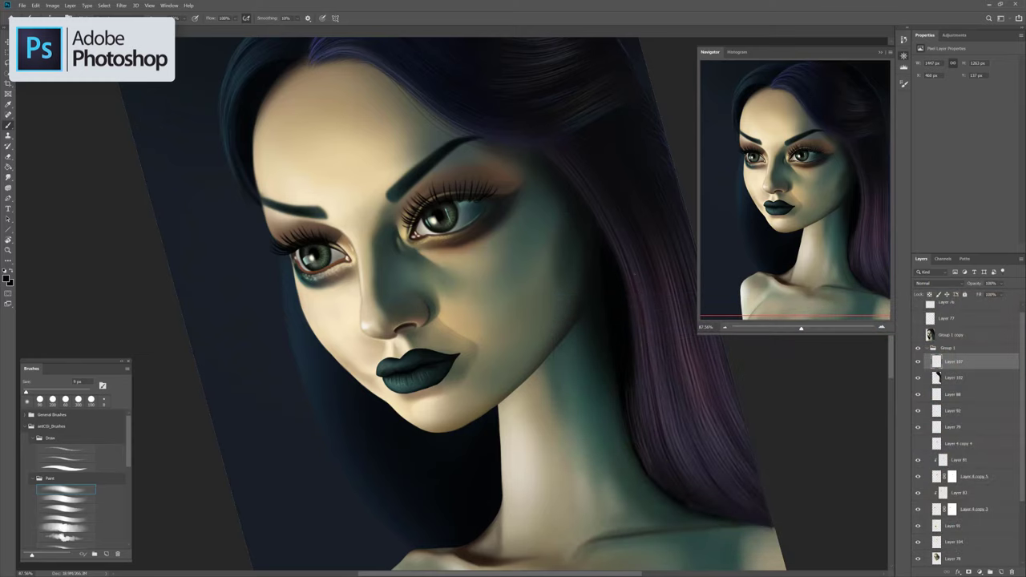
alt+scroll(431, 553, down, 2)
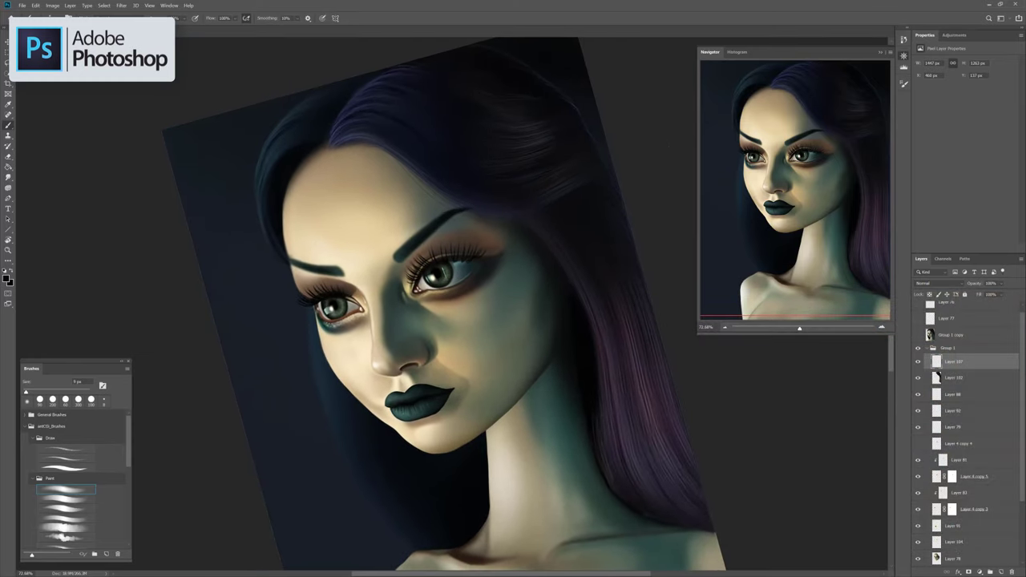
Switch to the brown-haired woman's portrait and add a new blank layer directly above the painted hair layer
click(52, 5)
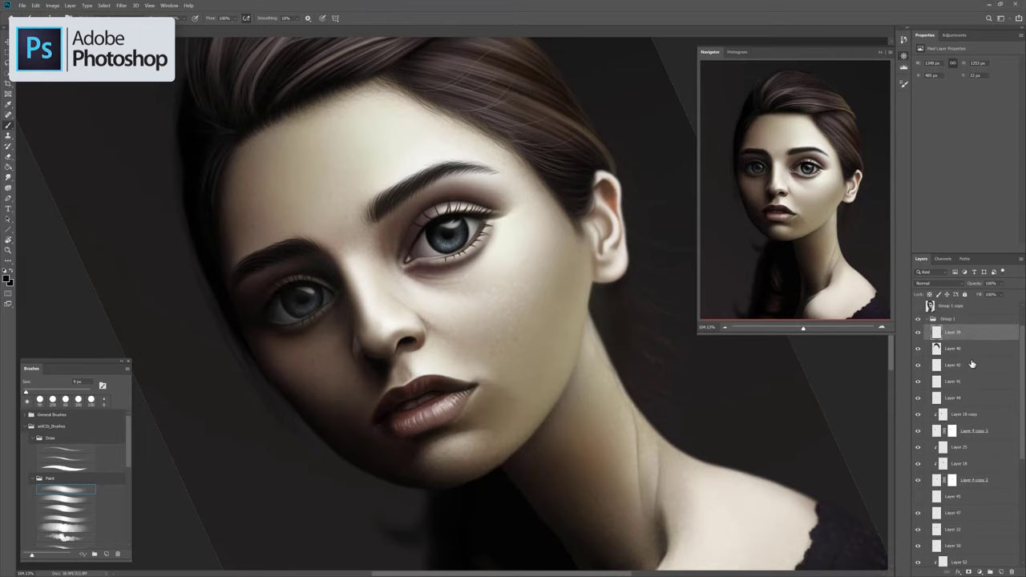
click(974, 350)
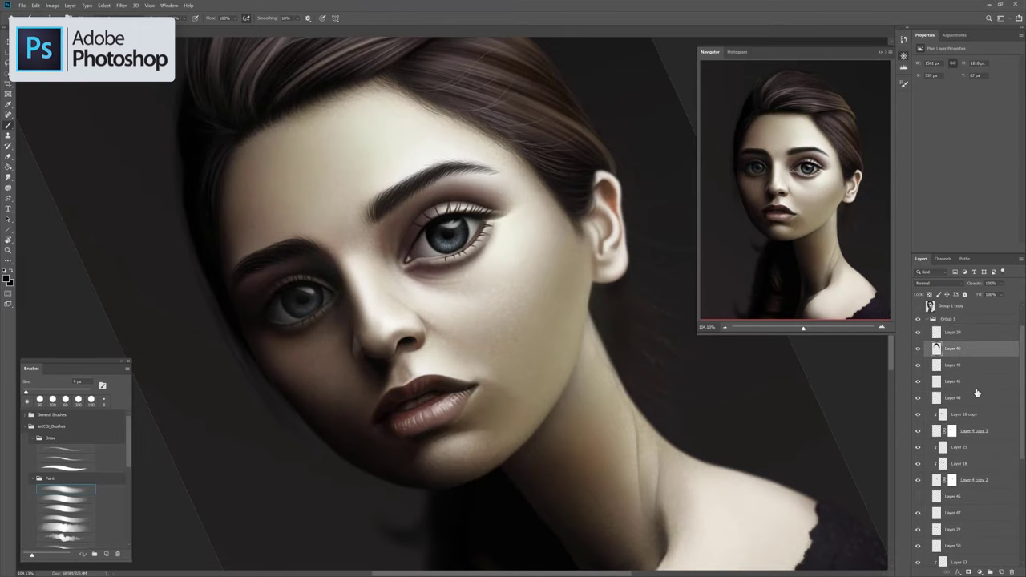
click(1001, 572)
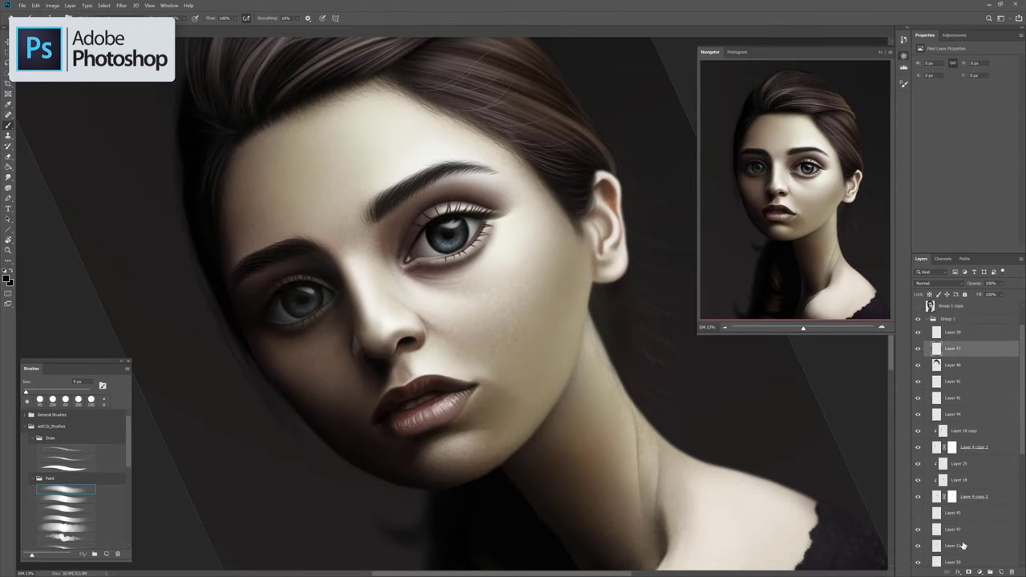
With the canvas rotated, paint fine strands over the brown hair around the hairline and swept-up sections
drag(481, 265, 487, 337)
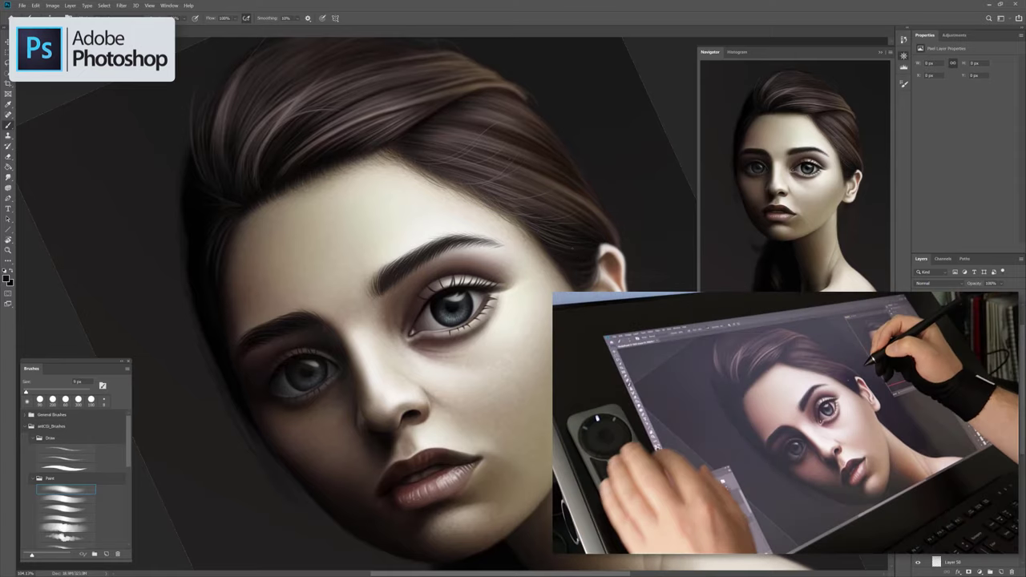
drag(379, 341, 464, 310)
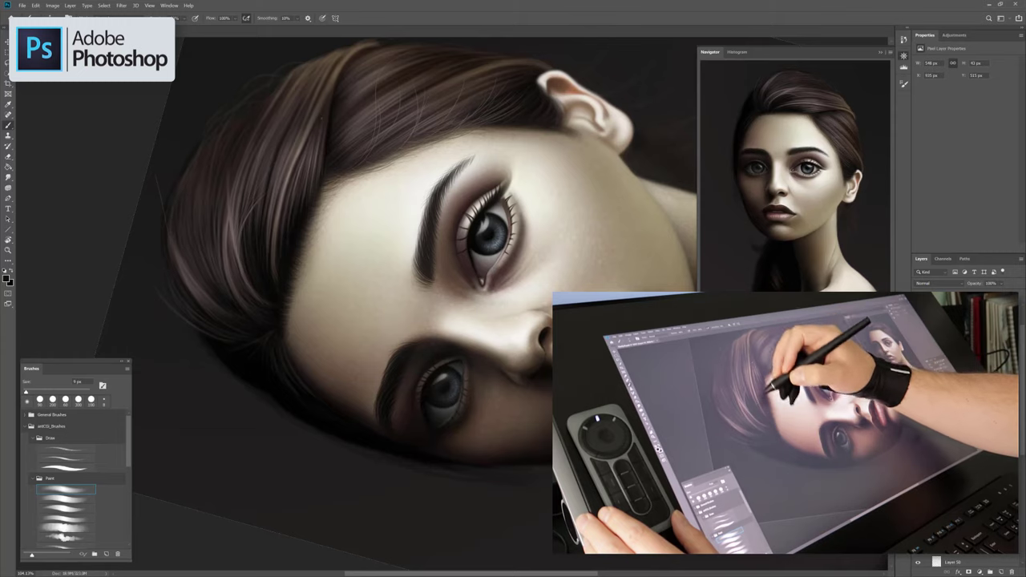
drag(372, 122, 407, 111)
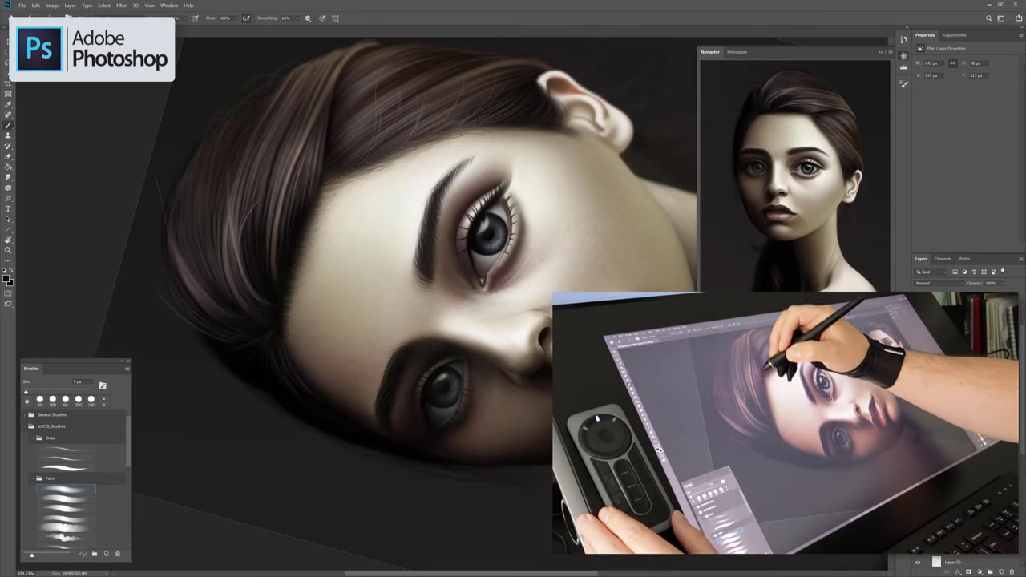
drag(334, 157, 289, 245)
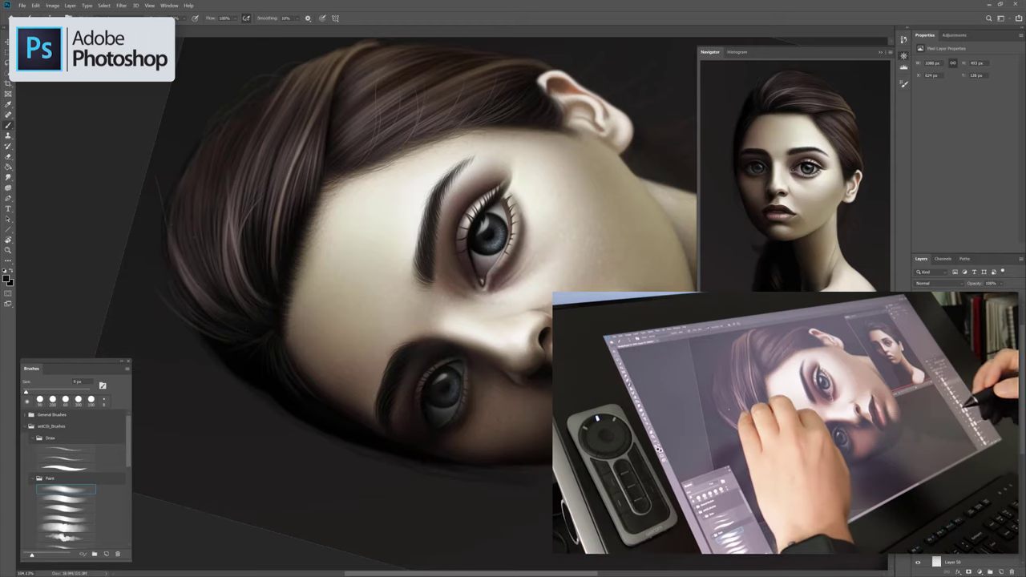
drag(256, 333, 365, 473)
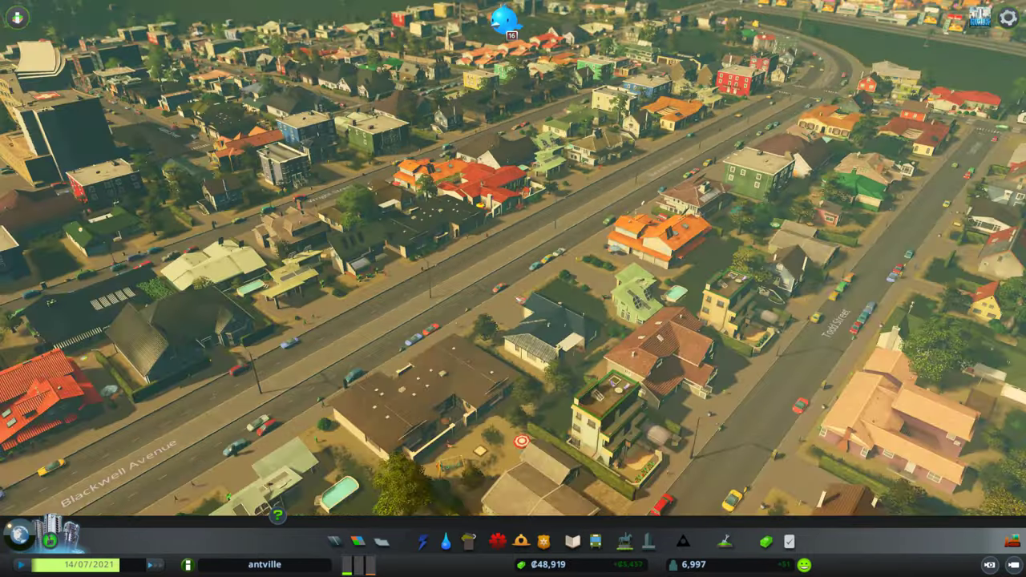
Switch to Cities: Skylines, open its graphics options and pick the 3840x2160 resolution
scroll(519, 300, down, 10)
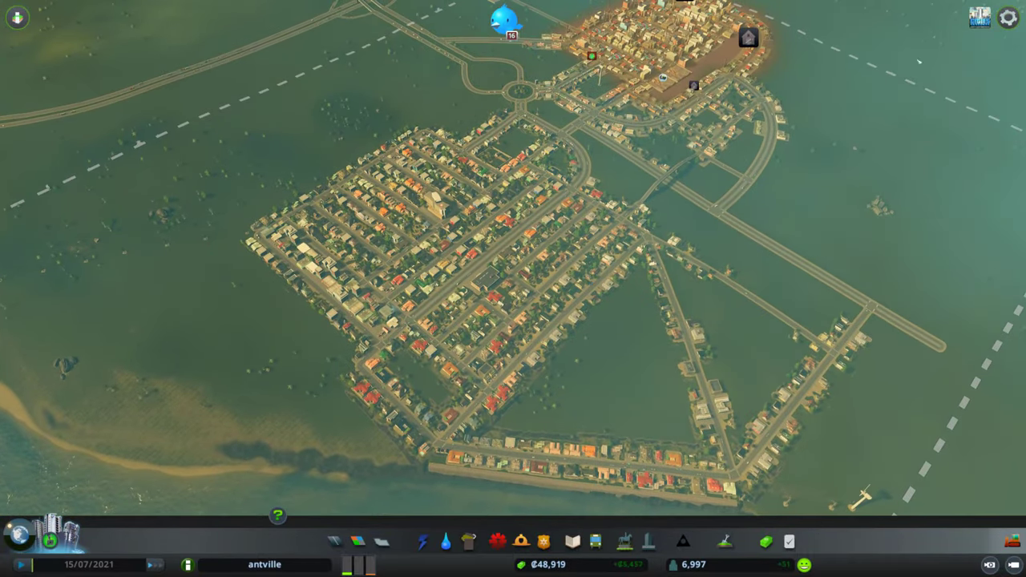
key(Escape)
click(559, 316)
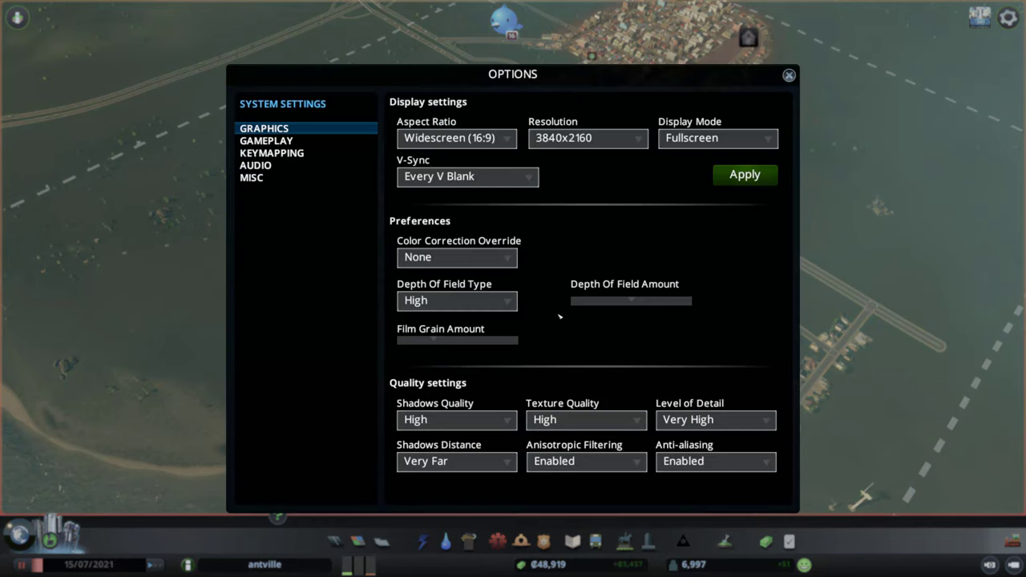
click(626, 141)
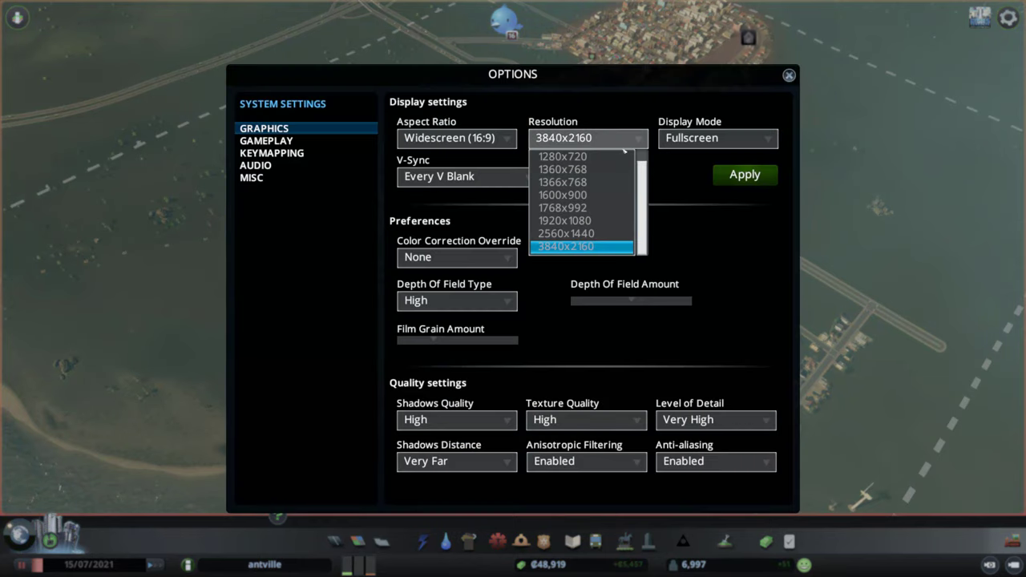
click(614, 240)
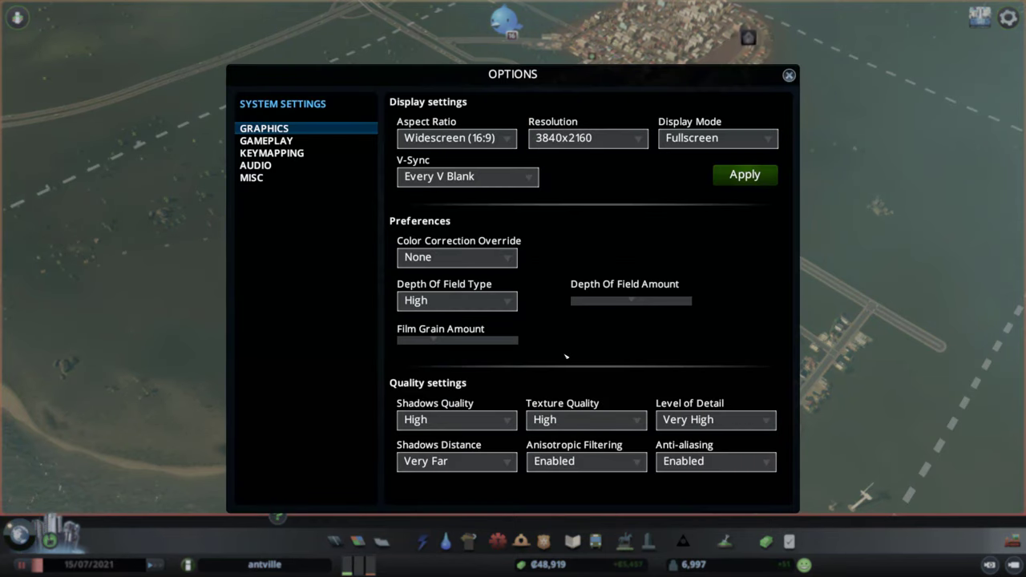
Go through the depth of field, shadow quality, texture quality and shadow distance choices, picking High depth of field and Very Far shadows
click(465, 300)
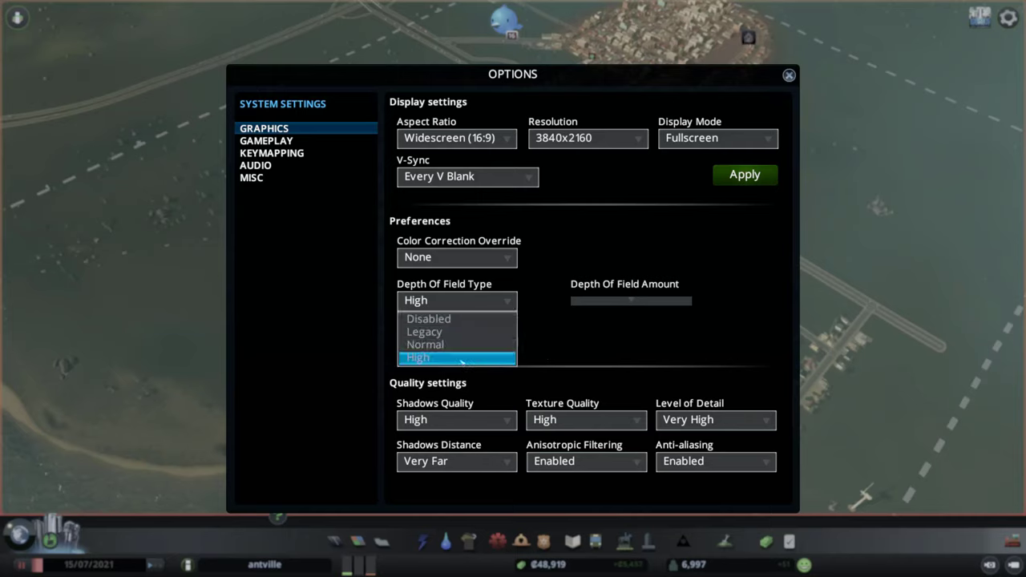
click(462, 362)
click(461, 425)
click(450, 478)
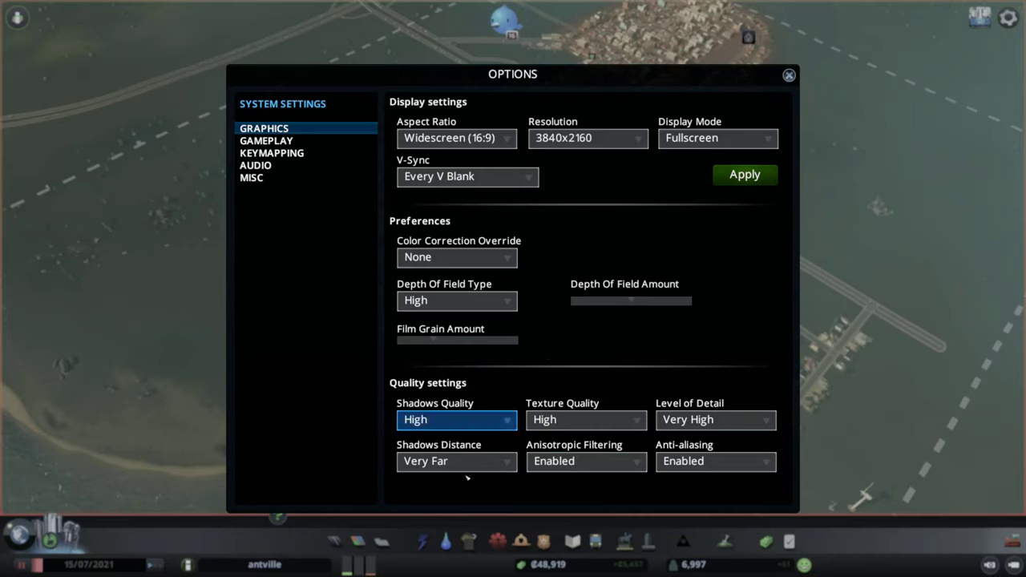
click(581, 423)
click(579, 467)
click(453, 462)
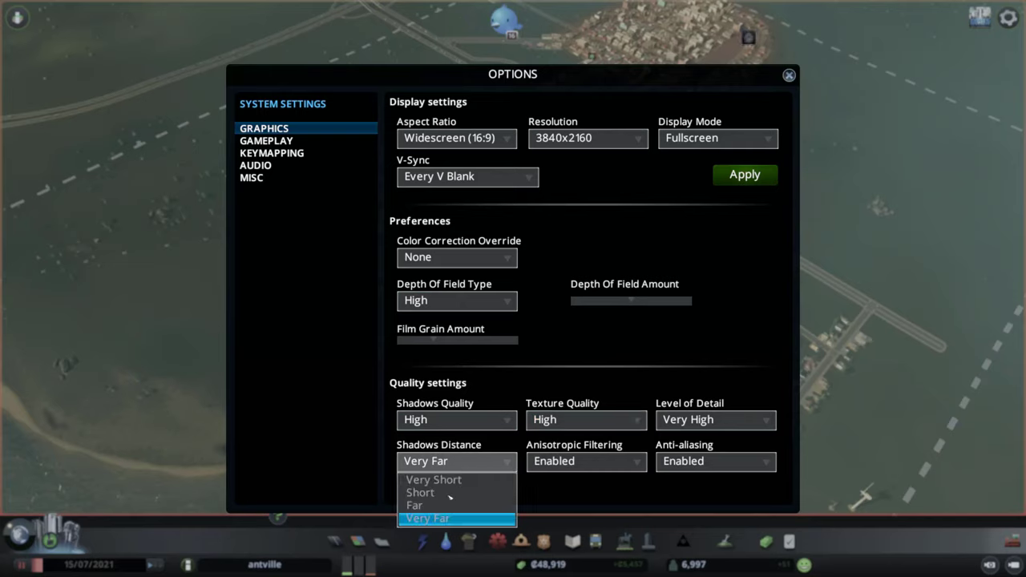
click(443, 523)
Check the anisotropic filtering, level of detail and anti-aliasing choices and close the options window
click(574, 461)
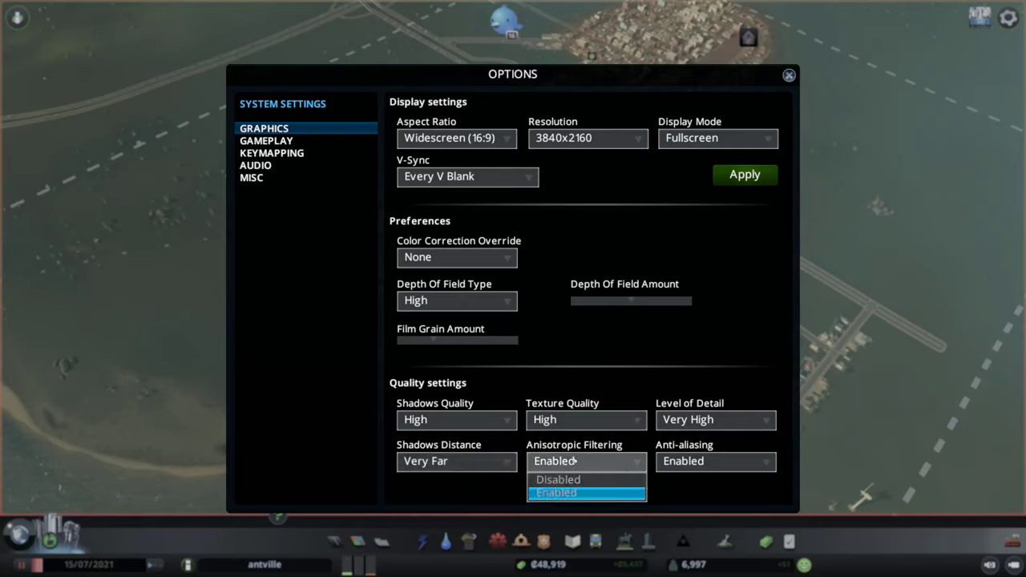
click(699, 423)
click(697, 478)
click(700, 464)
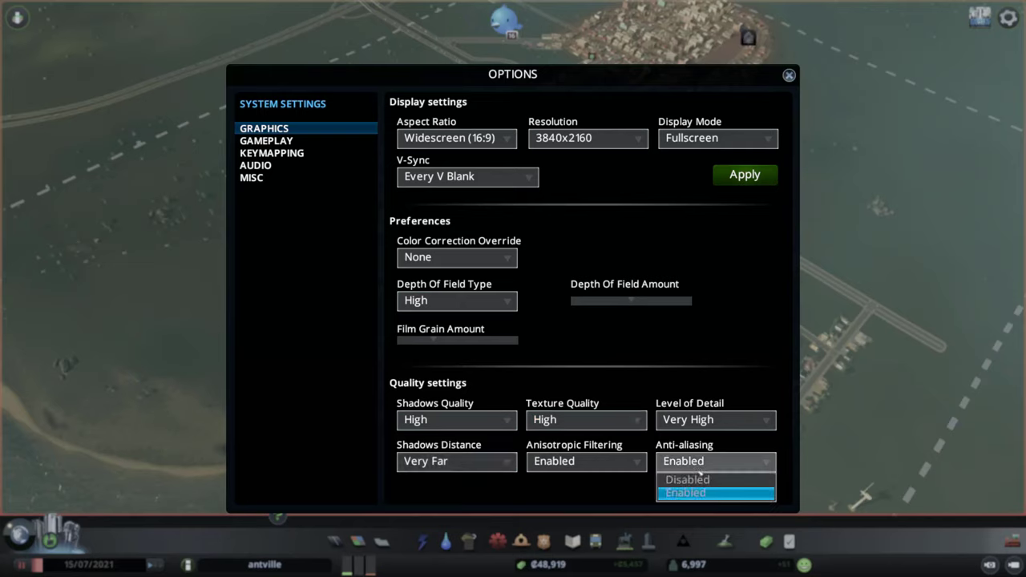
click(612, 467)
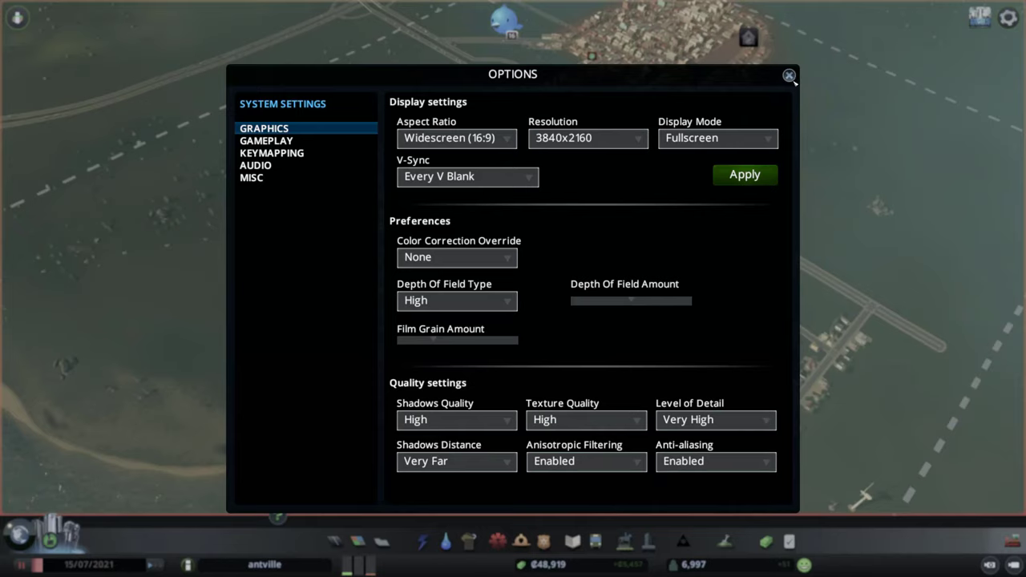
click(789, 76)
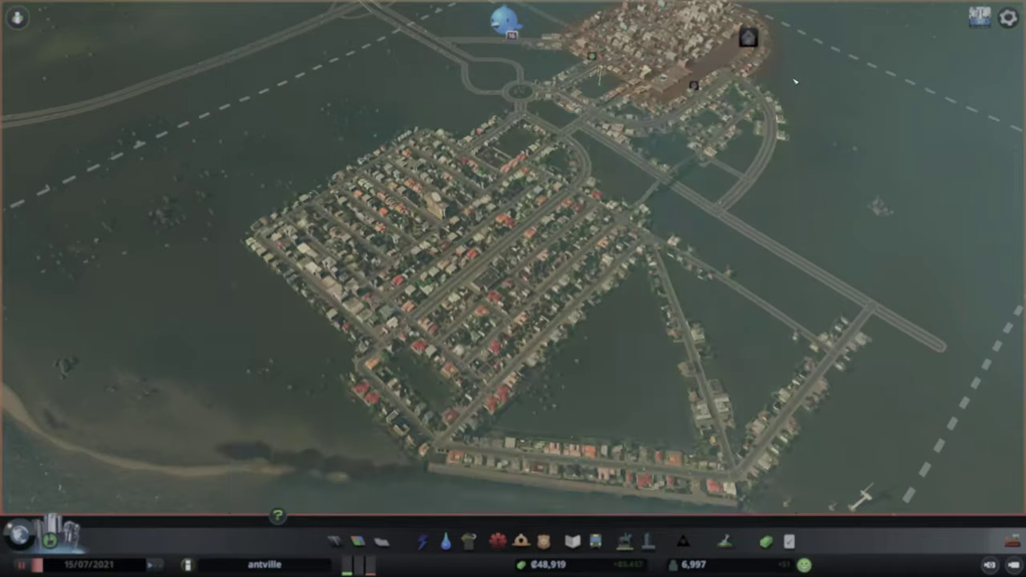
Examine the city from overhead and close to street level, viewing its residential streets from several angles
scroll(513, 288, up, 2)
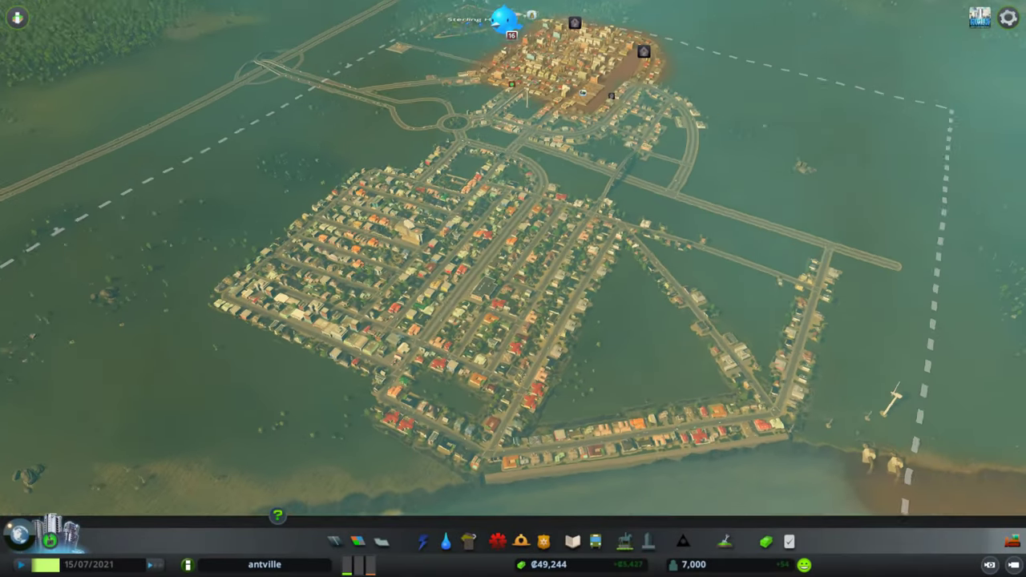
middle_drag(513, 289, 485, 290)
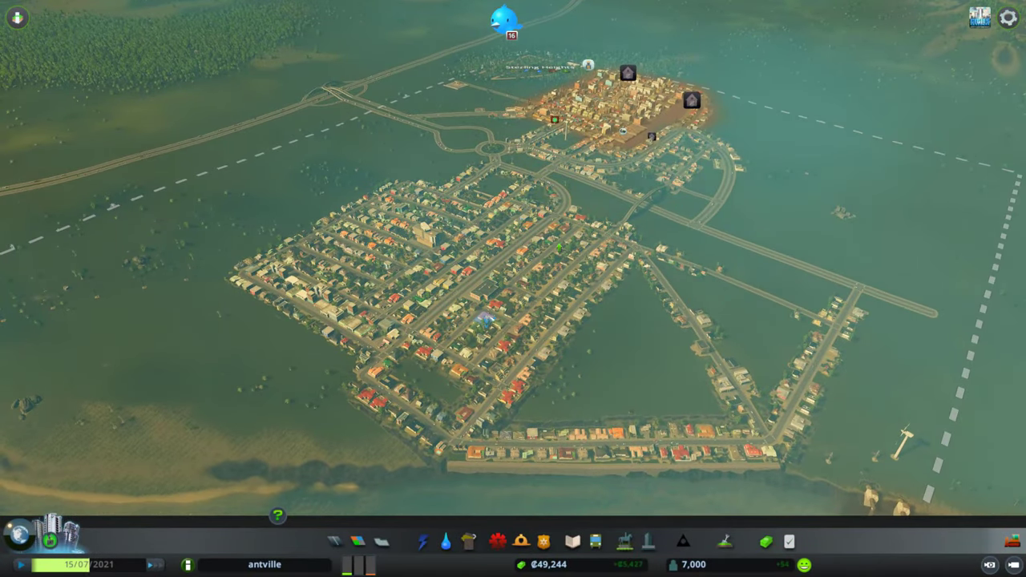
scroll(513, 288, up, 5)
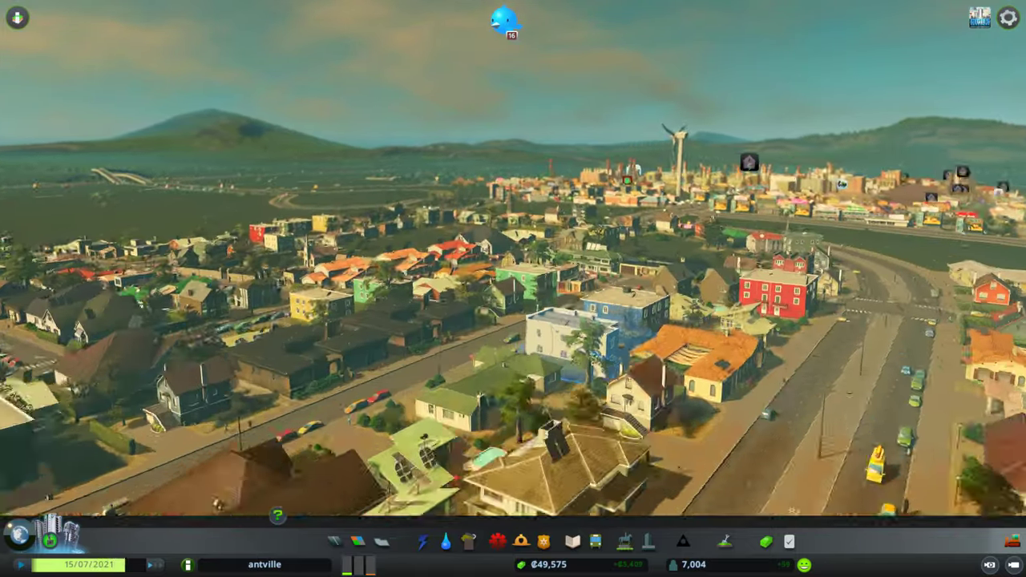
key(d)
middle_drag(573, 337, 507, 292)
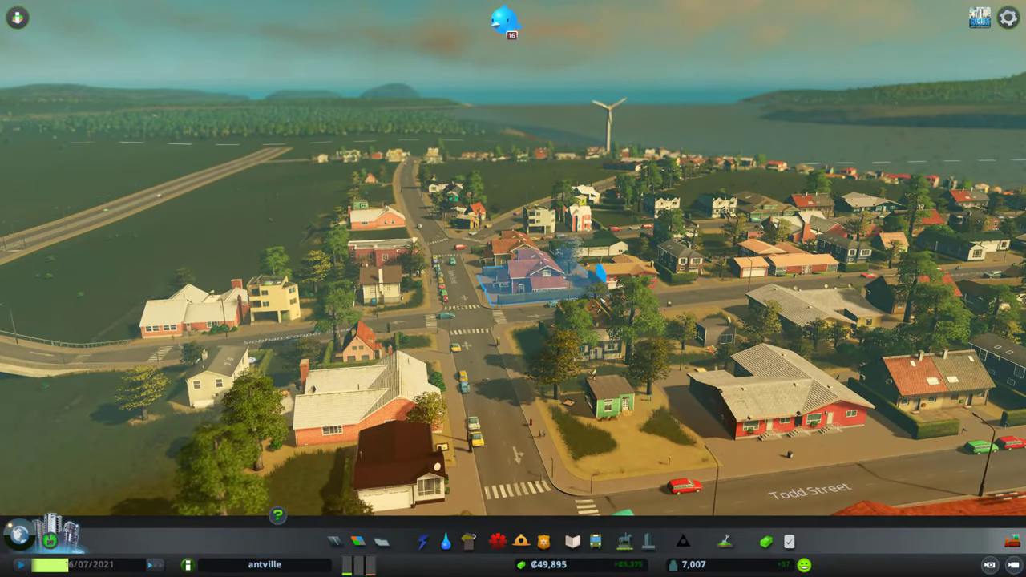
key(w)
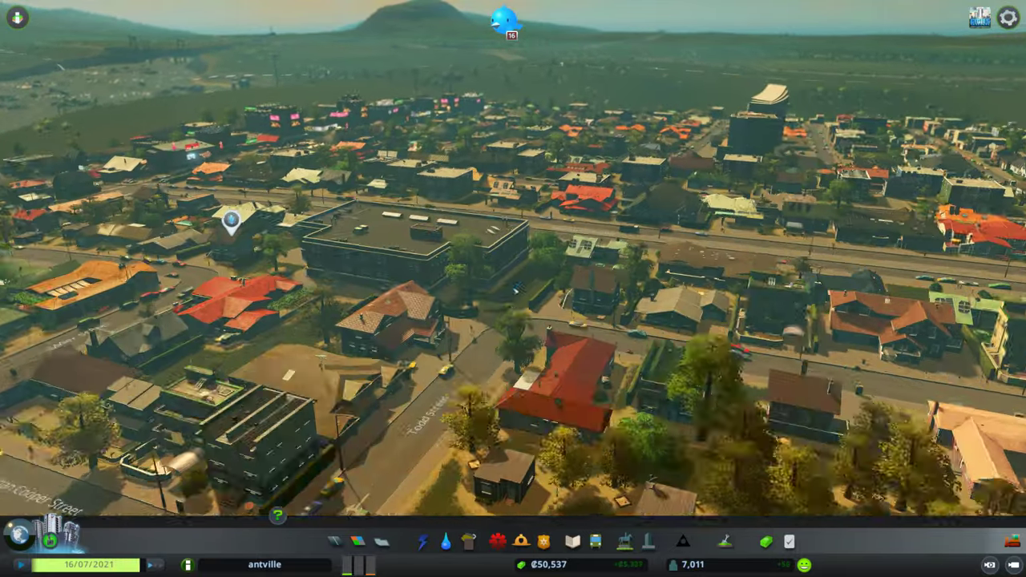
scroll(517, 287, up, 3)
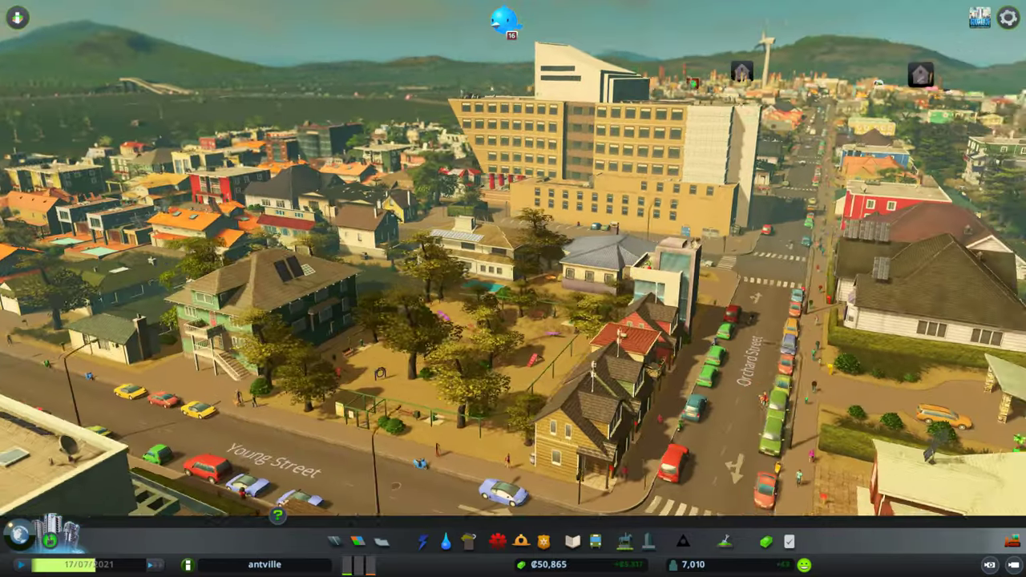
key(w)
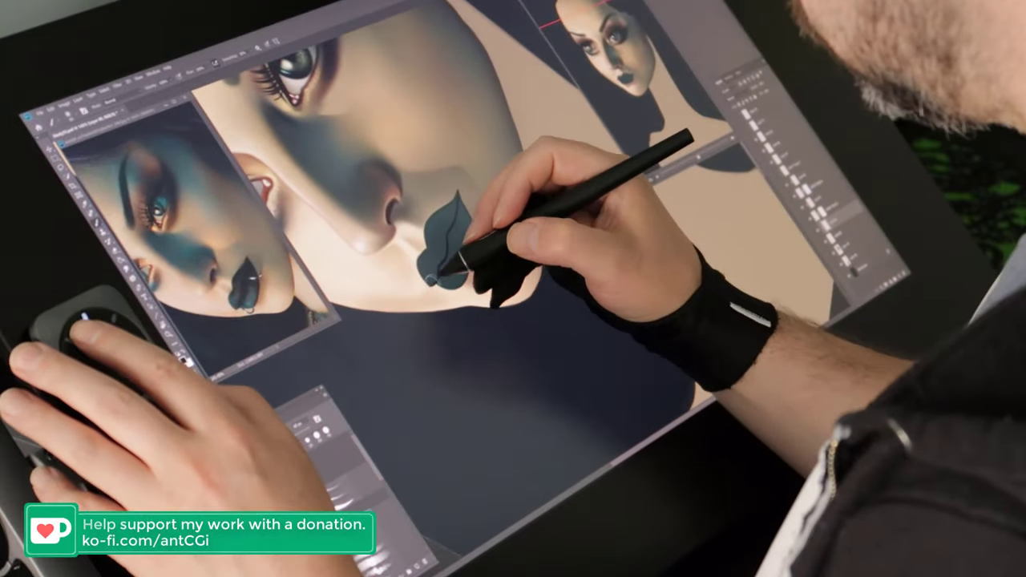
Return to the Photoshop portrait and fill its outlined lips with dark teal, adding darker tones across them
mouse_move(457, 256)
mouse_down()
mouse_move(465, 243)
mouse_move(466, 277)
mouse_move(463, 183)
mouse_move(484, 247)
mouse_move(464, 189)
mouse_move(431, 243)
mouse_move(459, 218)
mouse_up()
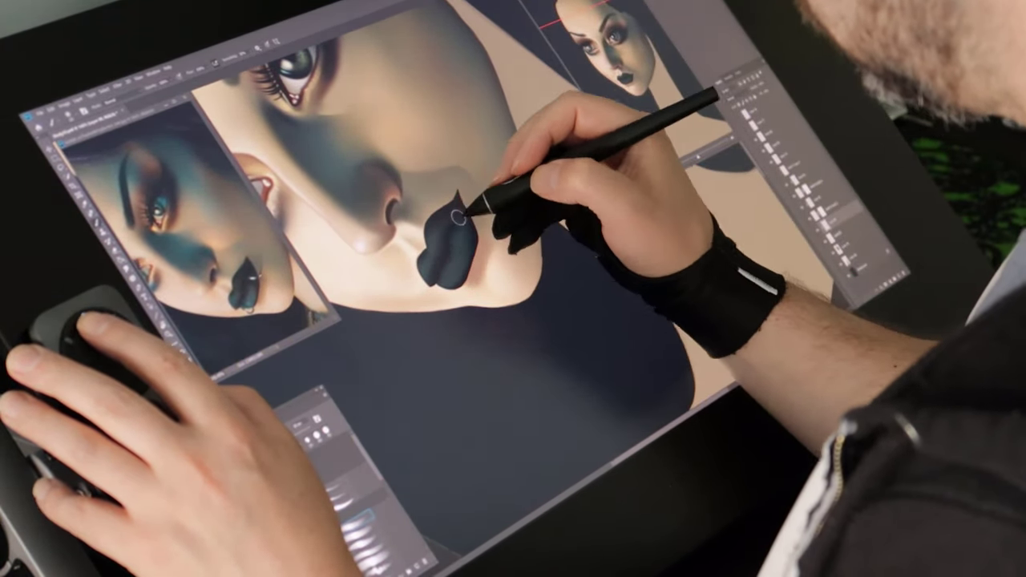
click(189, 360)
click(553, 116)
drag(454, 268, 424, 273)
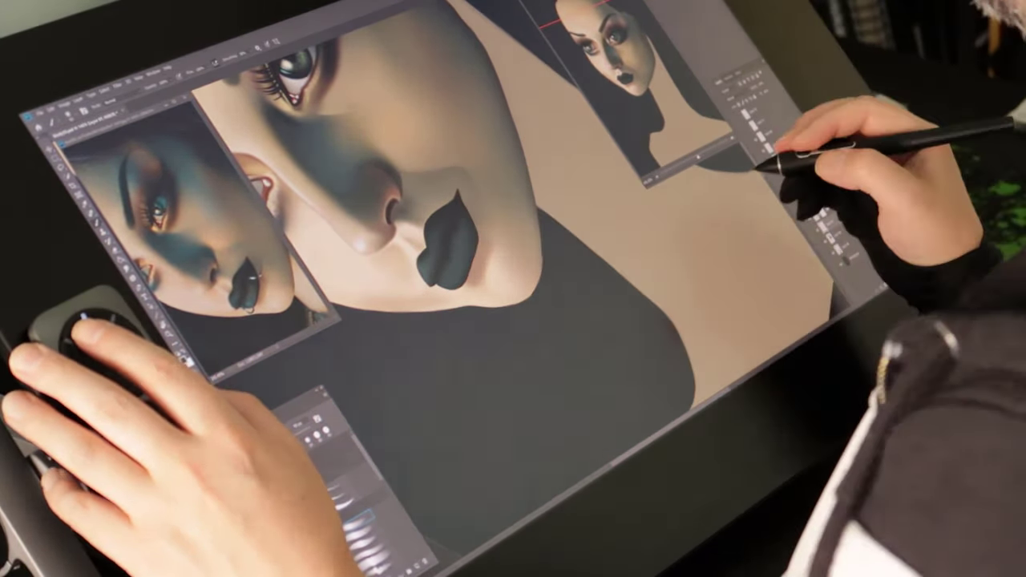
Refine the shading of the dark teal lips and bring up the lips layer on its own in the Liquify window
drag(529, 312, 275, 327)
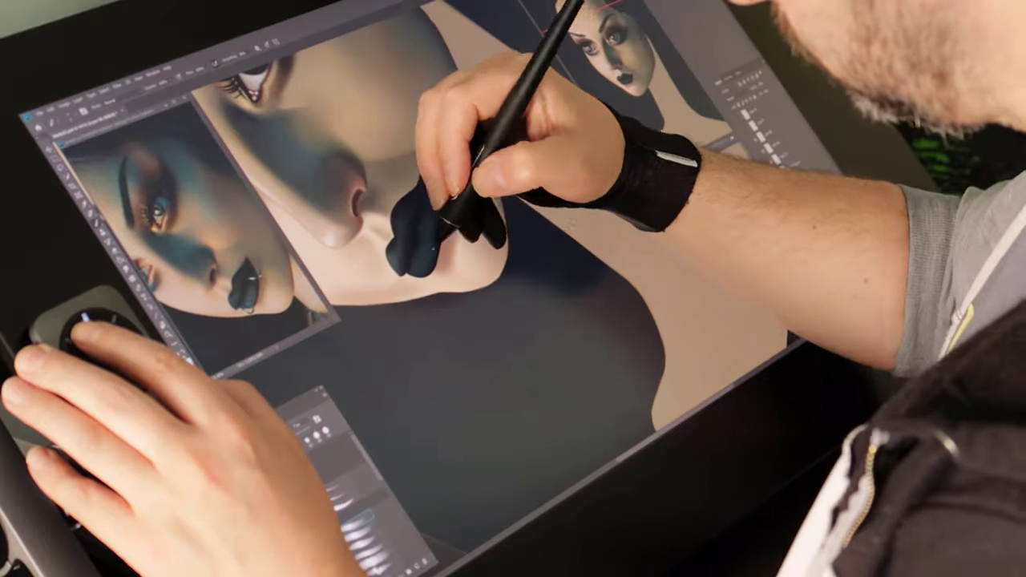
mouse_move(440, 229)
mouse_down()
mouse_move(408, 266)
mouse_move(428, 187)
mouse_move(433, 196)
mouse_move(398, 232)
mouse_move(420, 190)
mouse_up()
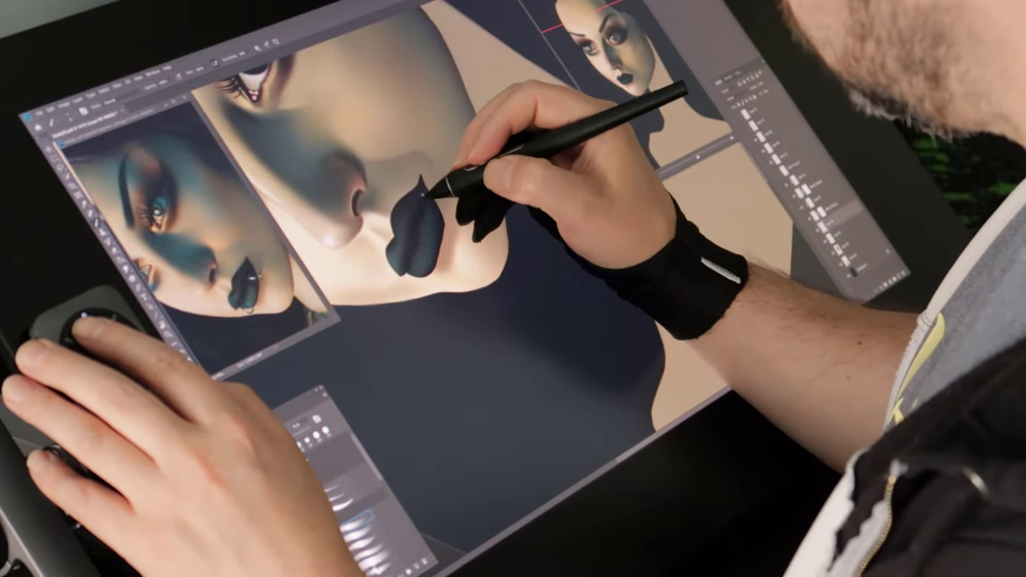
mouse_move(417, 242)
mouse_down()
mouse_move(426, 181)
mouse_move(412, 225)
mouse_move(437, 229)
mouse_up()
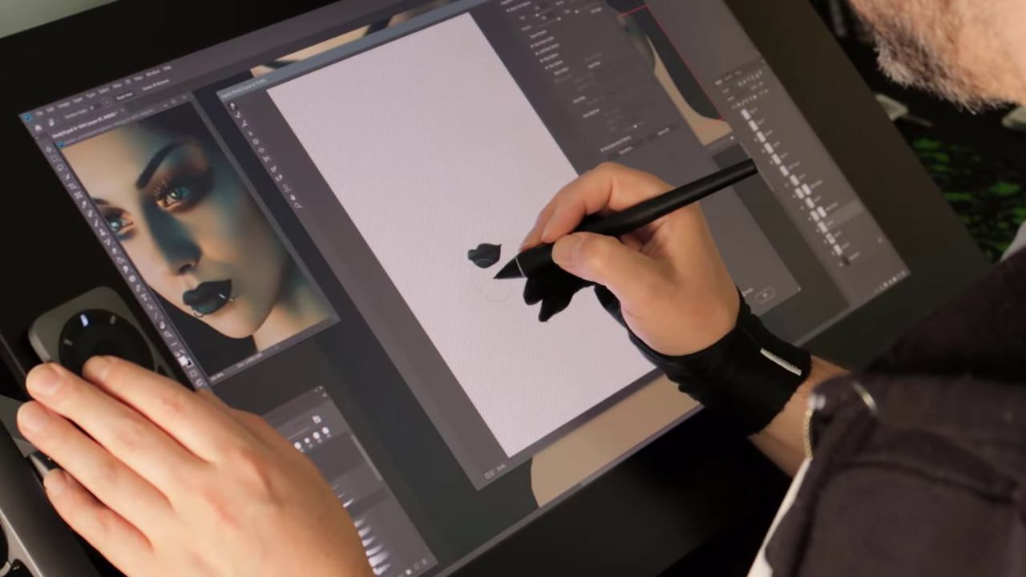
scroll(495, 278, up, 2)
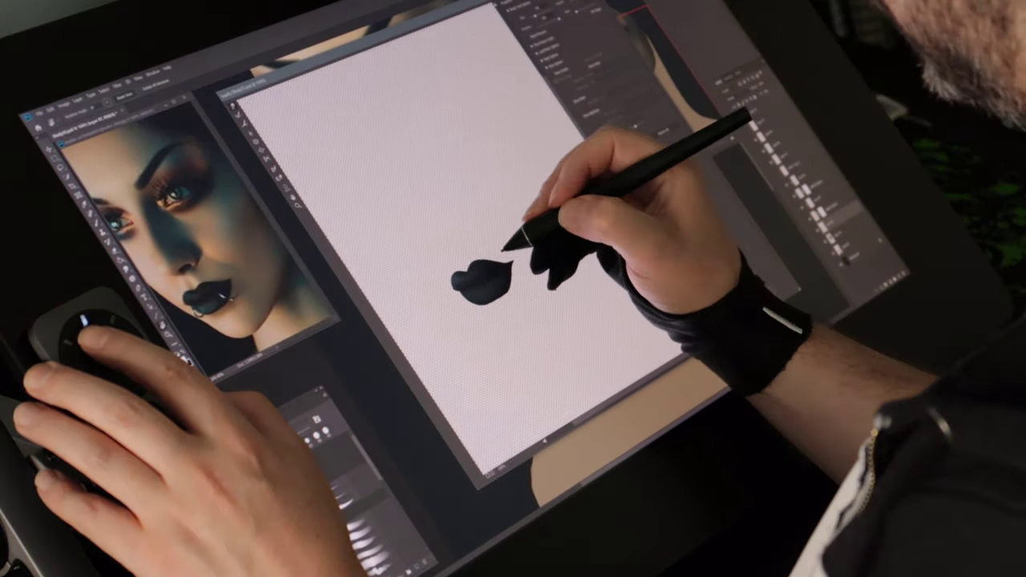